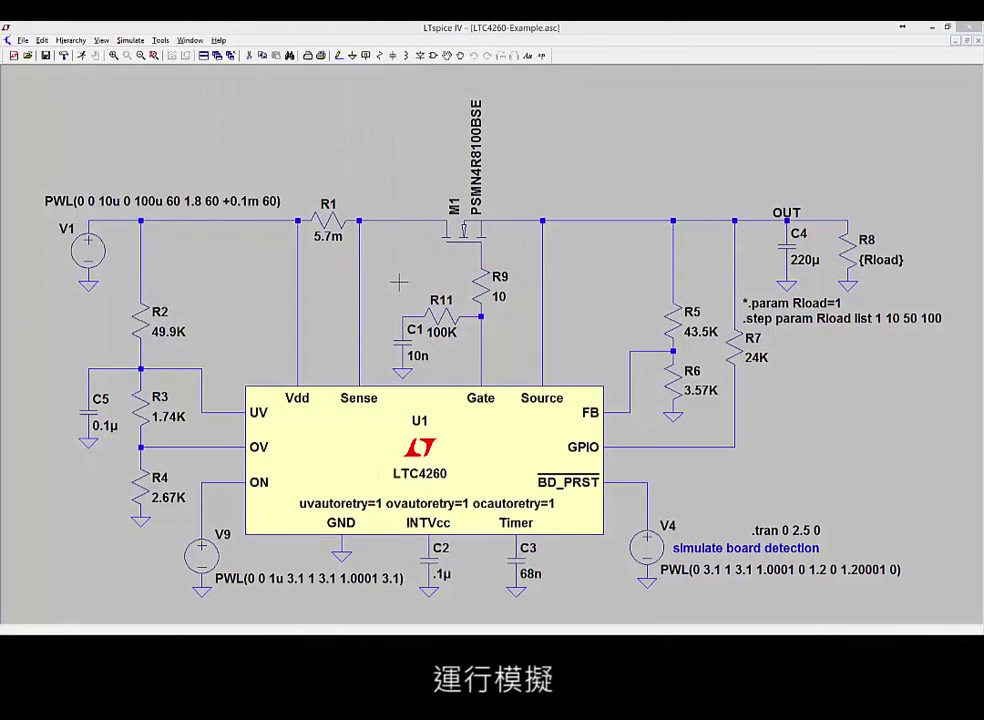
Run the transient simulation of the LTC4260 circuit and plot the voltage at the OUT net
click(81, 55)
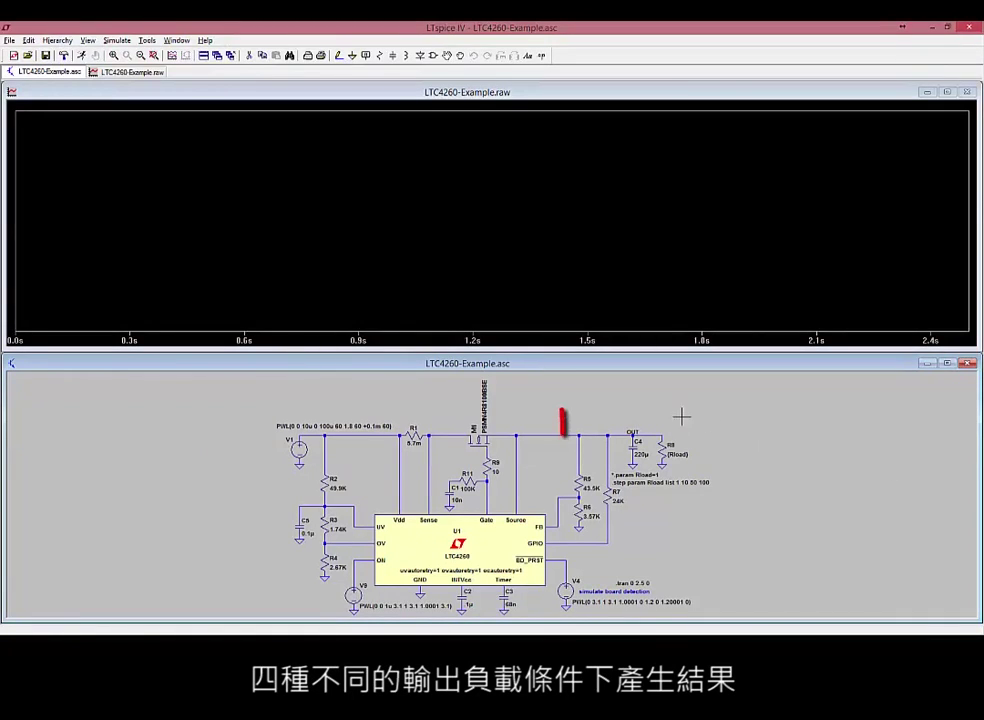
click(582, 434)
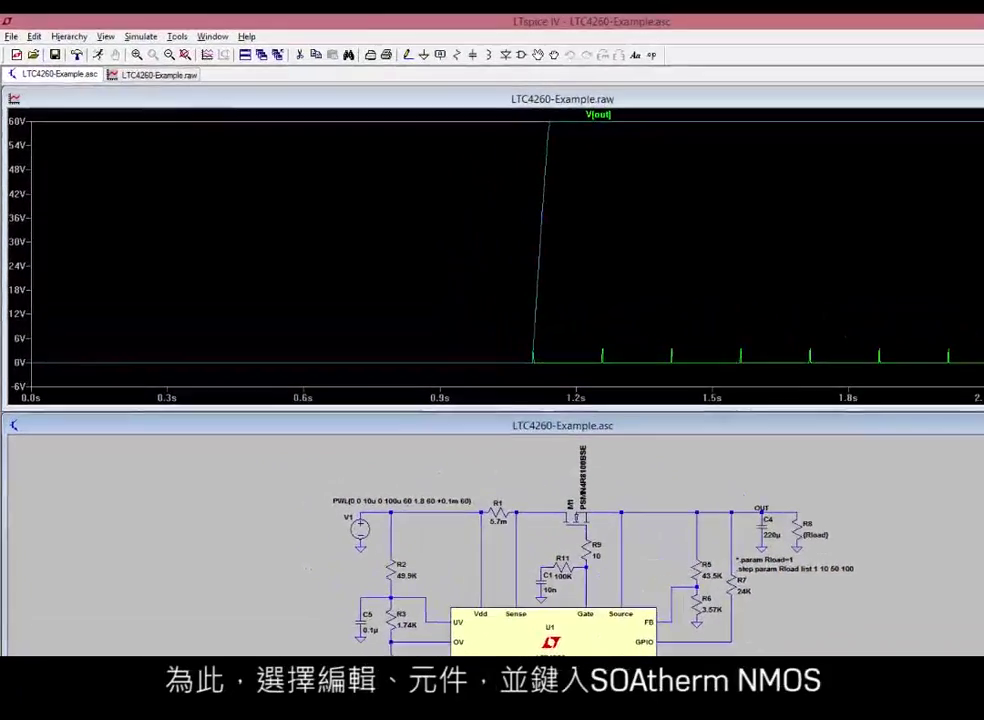
Insert a SOAtherm-NMOS component, rotate it, and place it over MOSFET M1 in the schematic
click(46, 30)
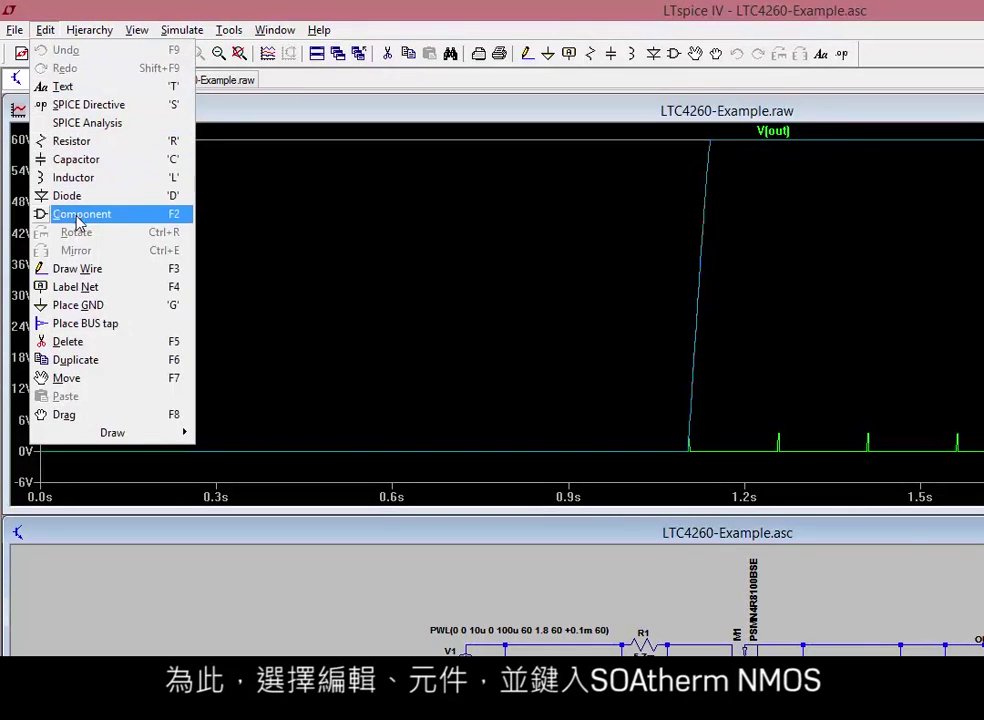
click(75, 214)
text(soatherm-nmos)
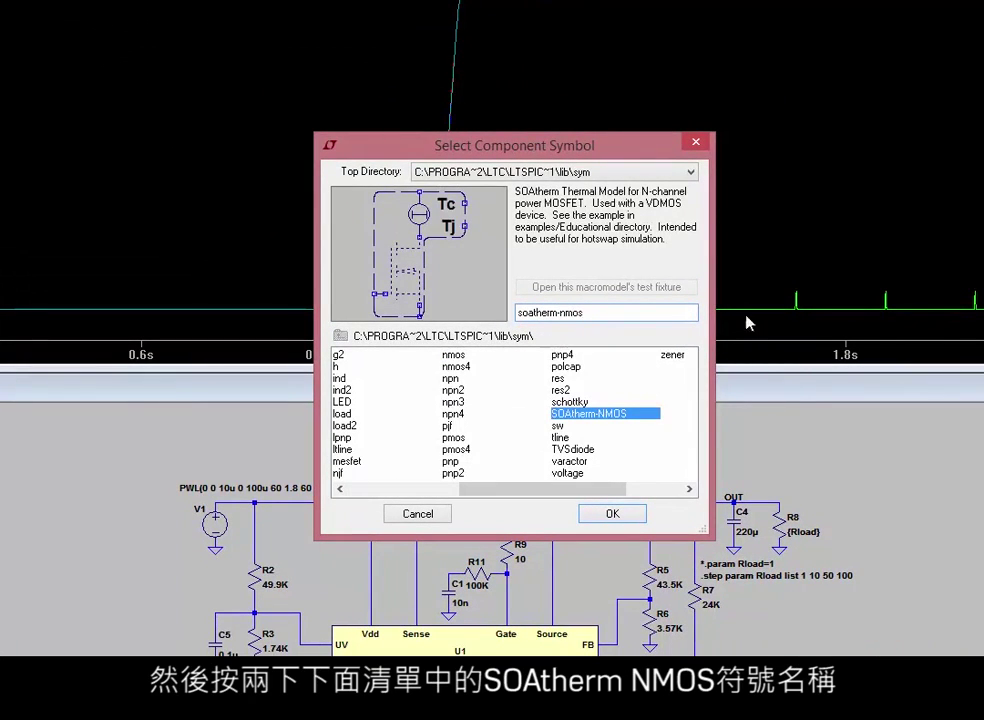
double_click(600, 418)
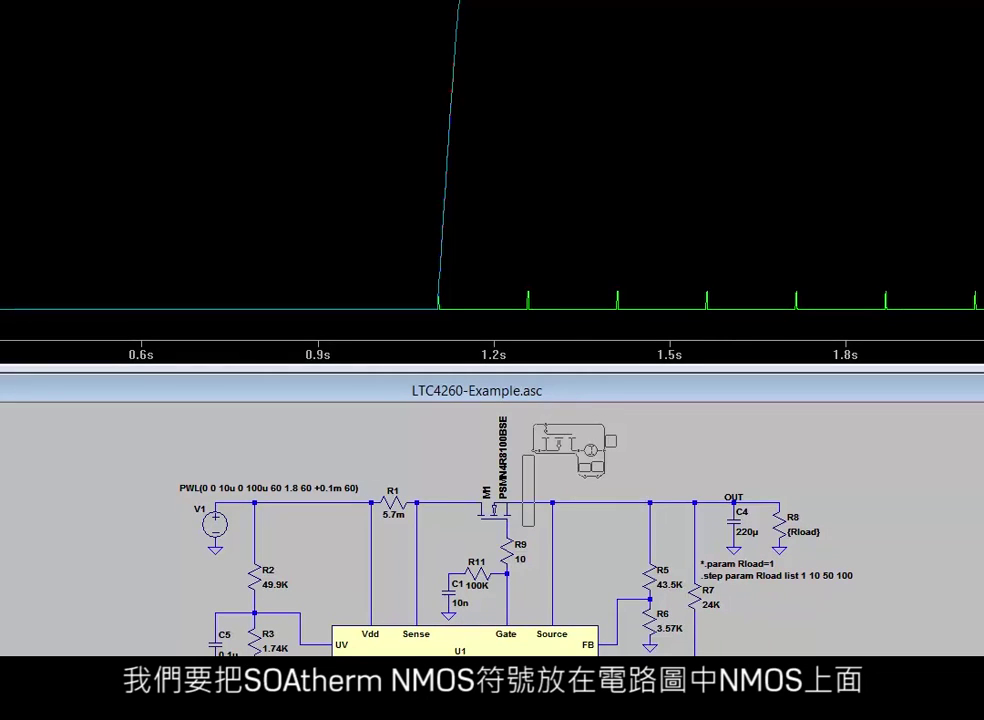
key(ctrl+r)
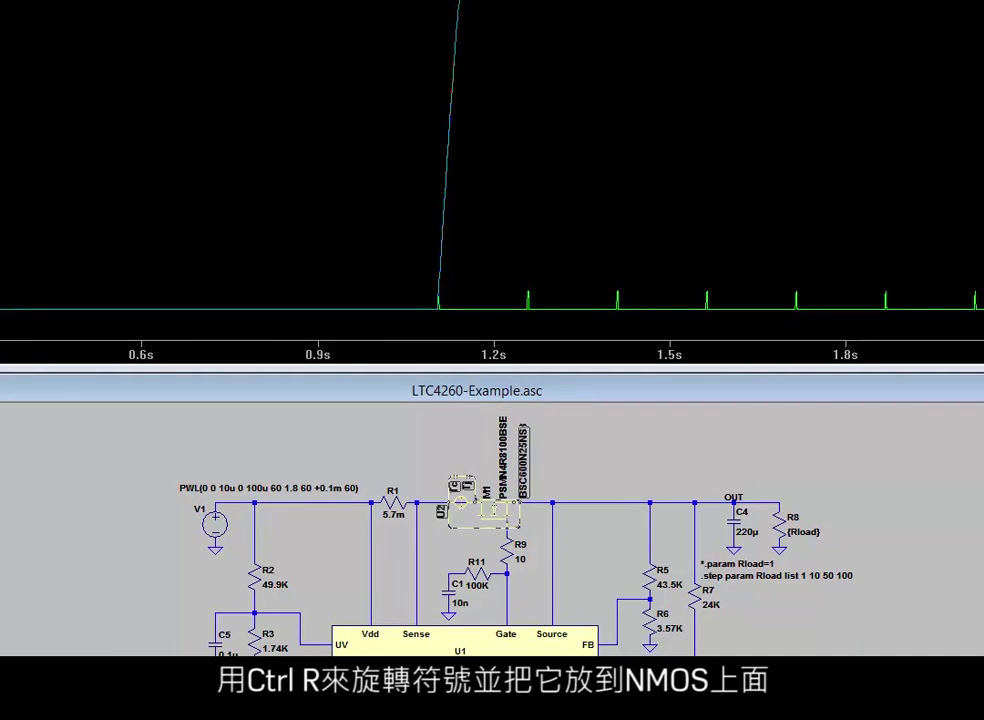
click(490, 505)
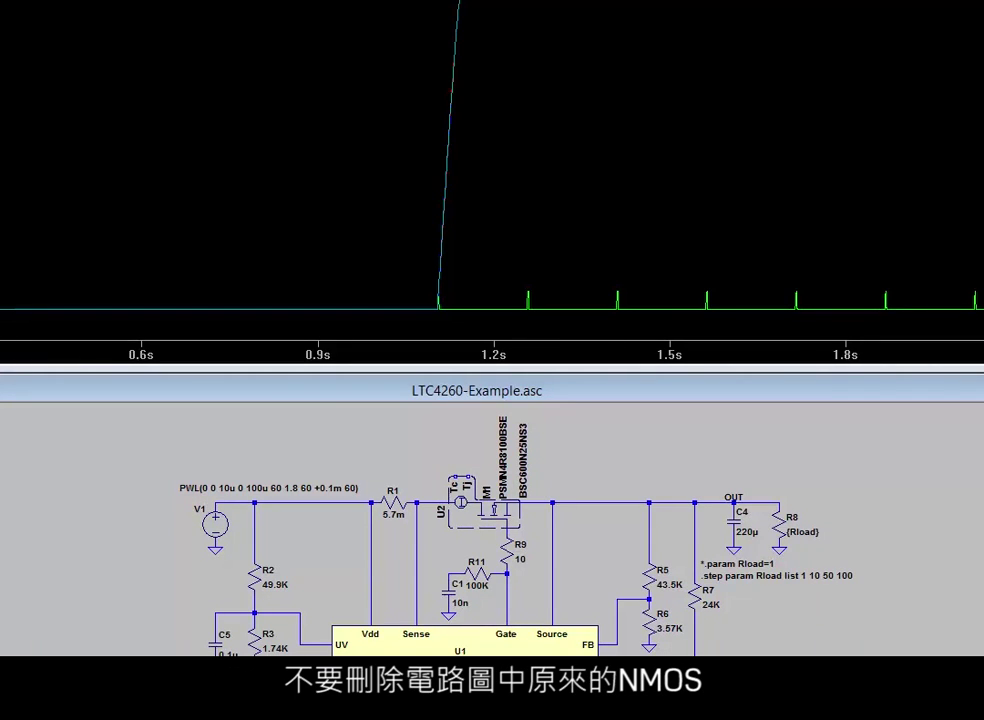
Set the SpiceModel of the SOAtherm-NMOS symbol U2 to PSMN4R8100BSE
right_click(487, 507)
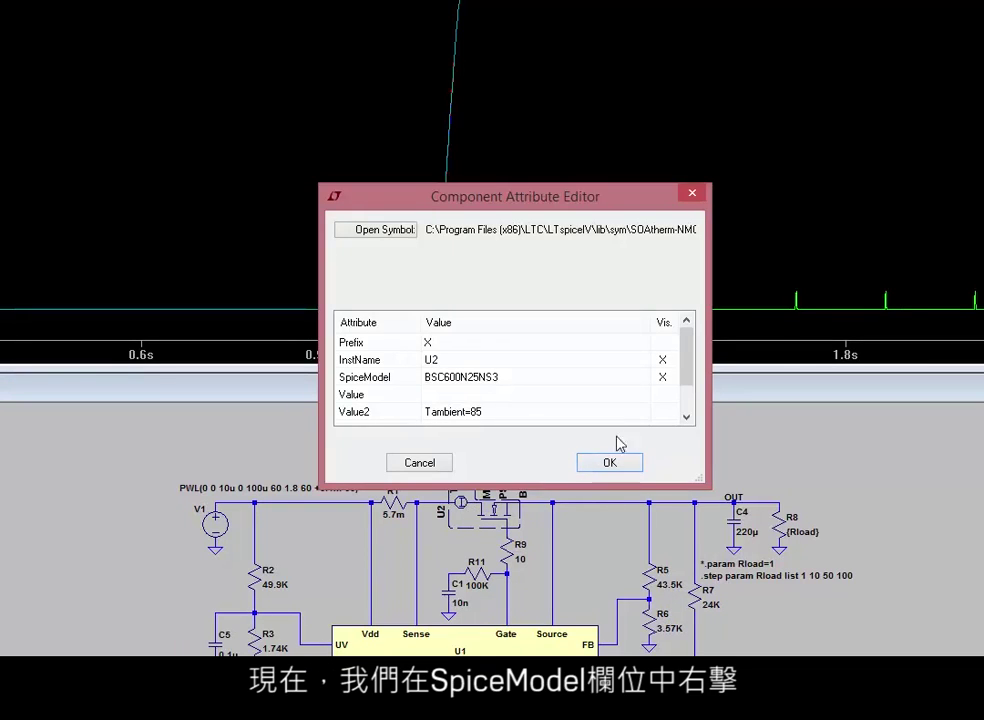
click(602, 381)
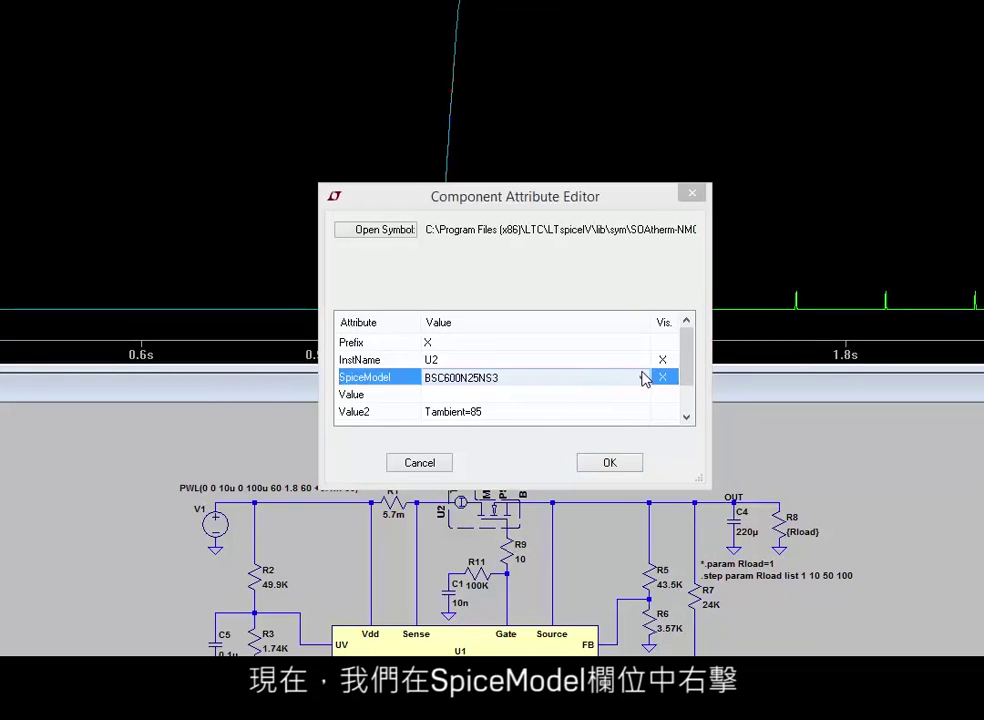
click(643, 380)
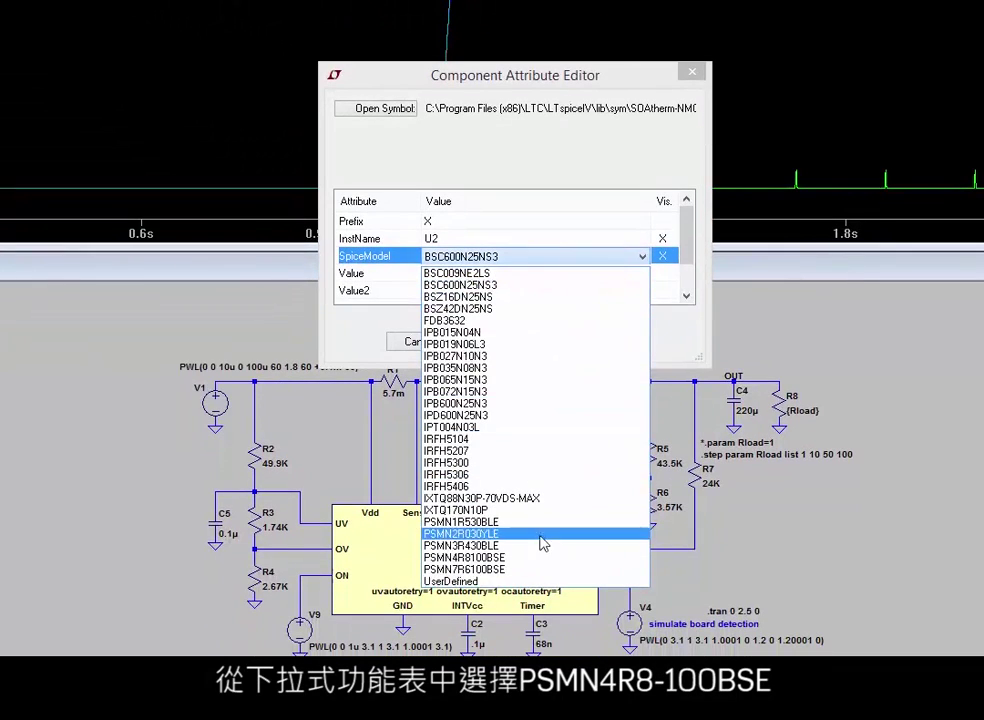
click(537, 565)
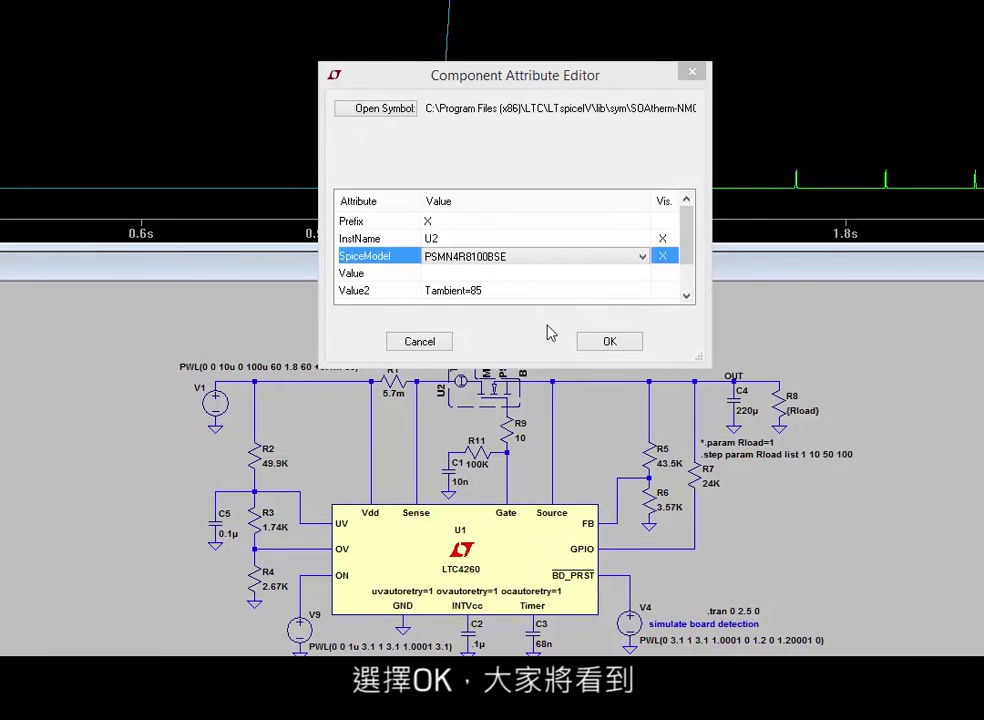
click(607, 346)
click(609, 342)
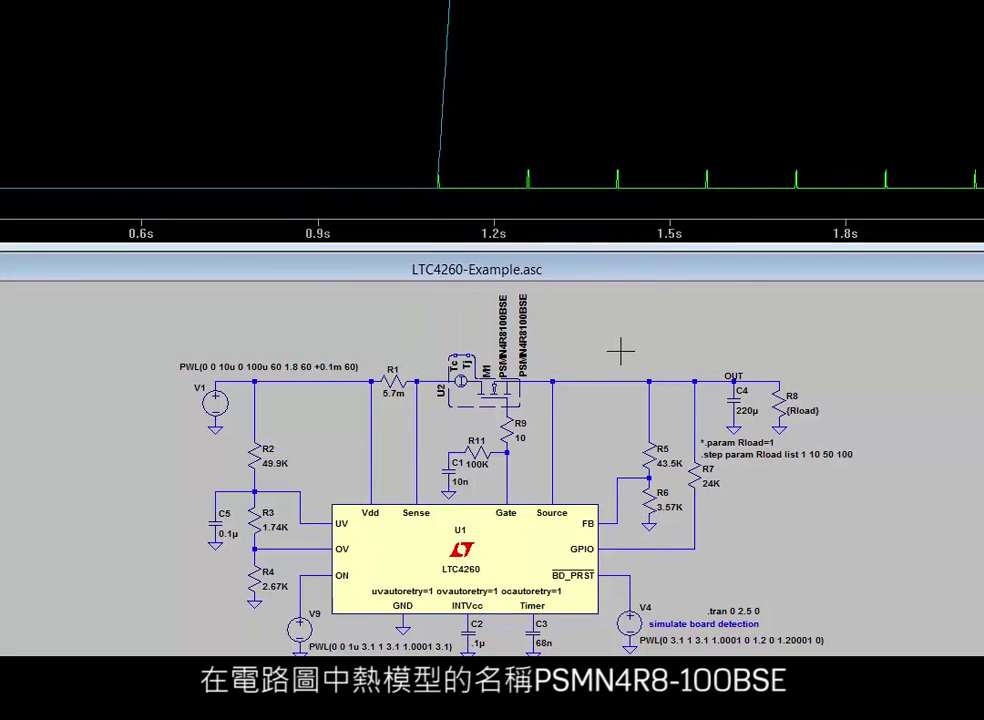
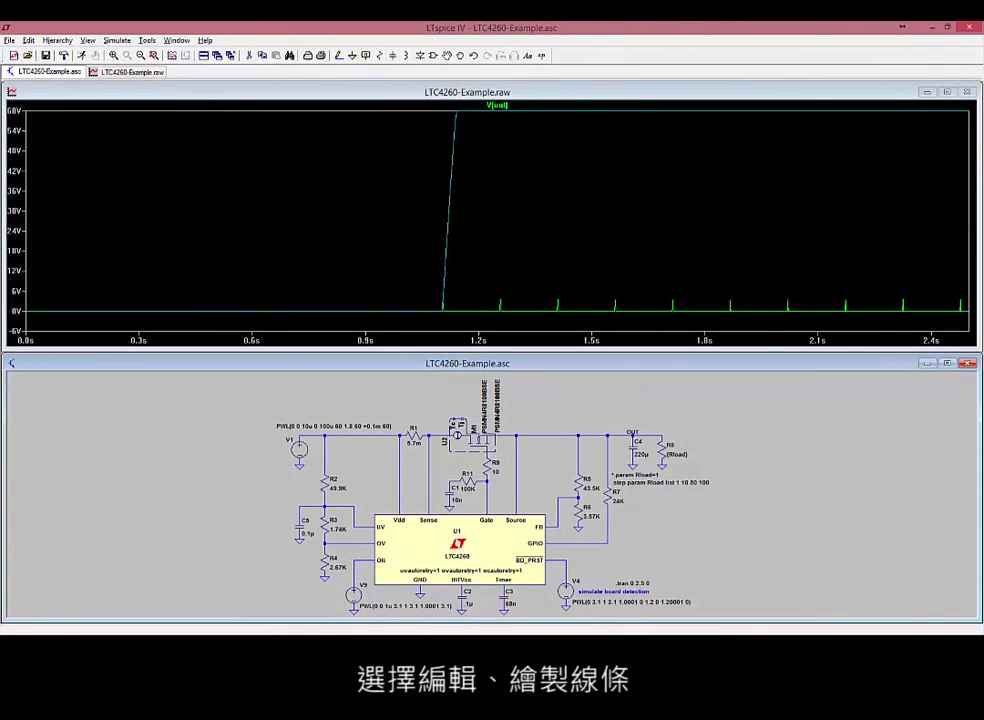
Draw a short vertical wire up from each of the Tc and Tj pins of the SOAtherm symbol
click(843, 255)
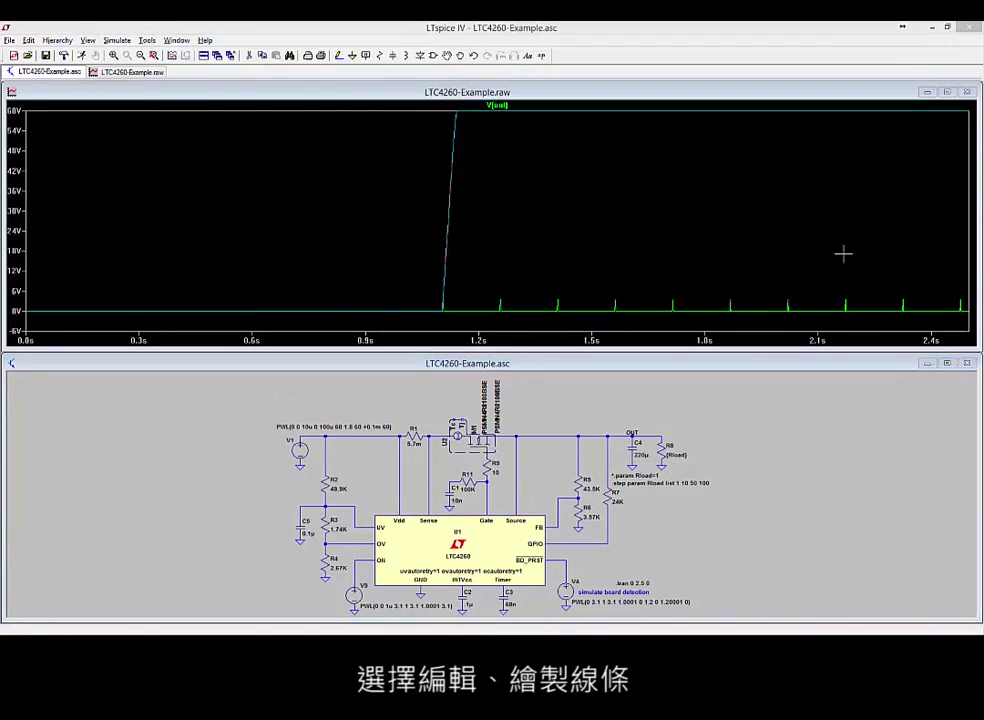
click(29, 40)
click(55, 193)
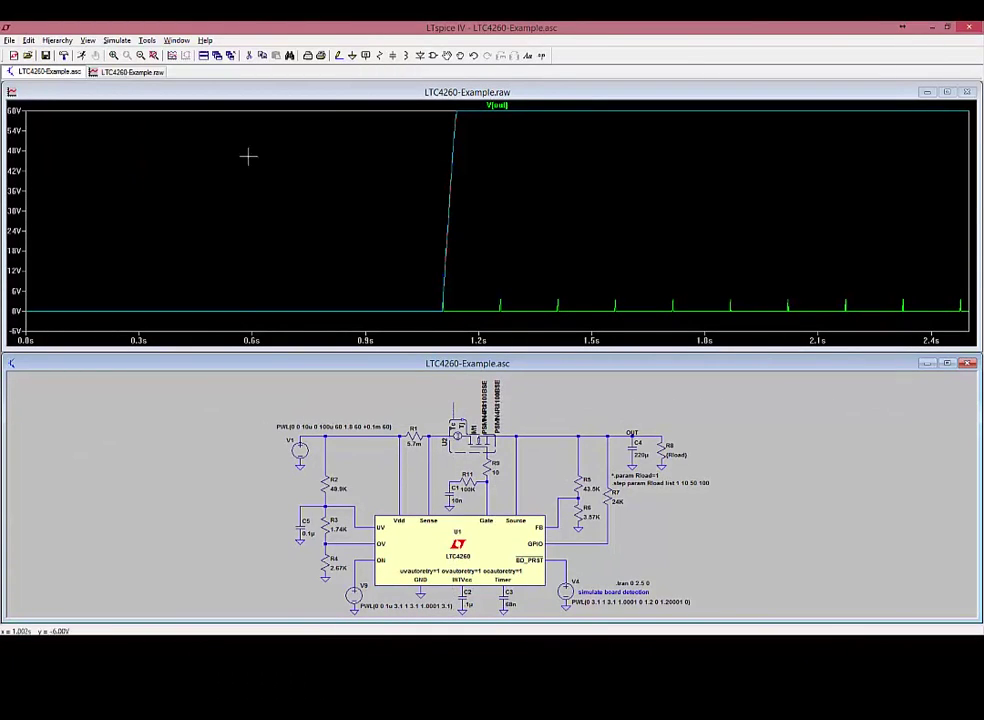
click(29, 40)
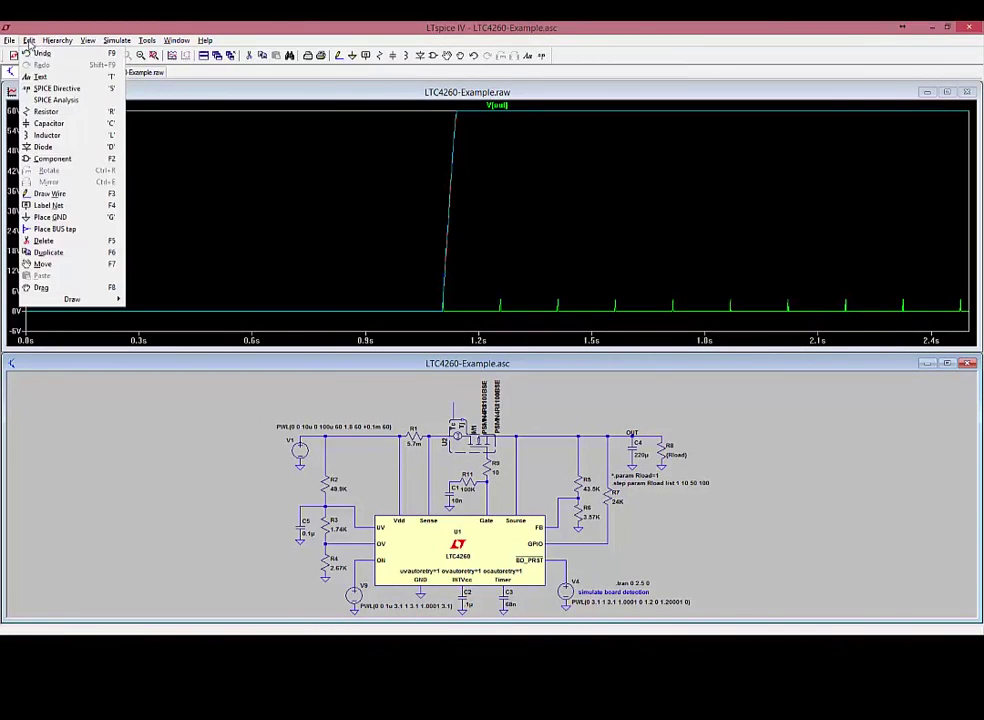
click(50, 193)
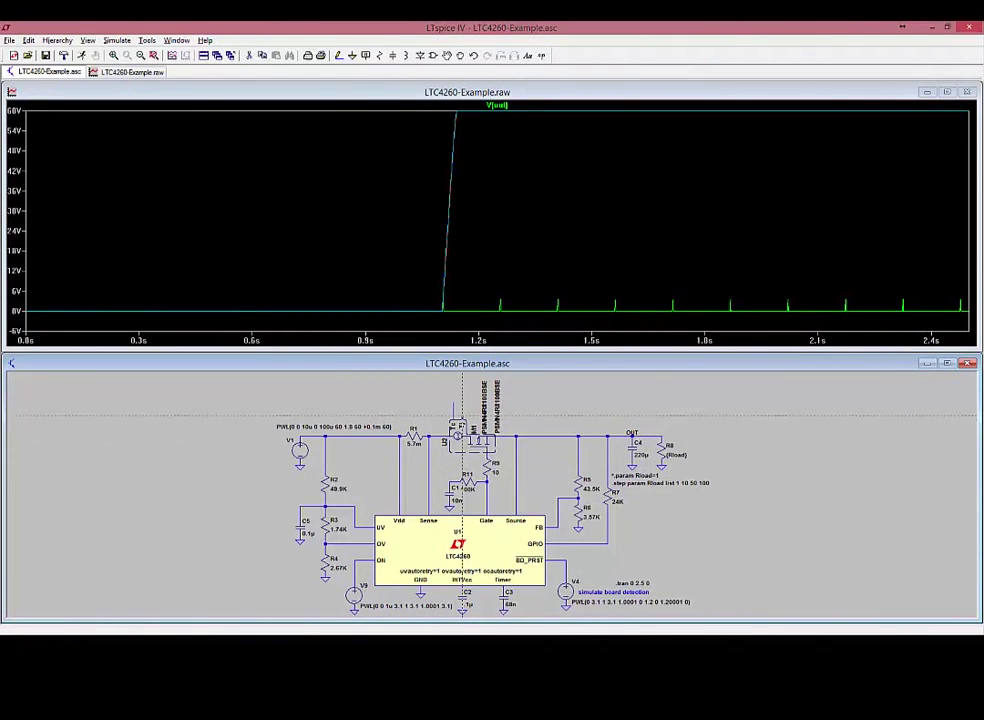
key(Escape)
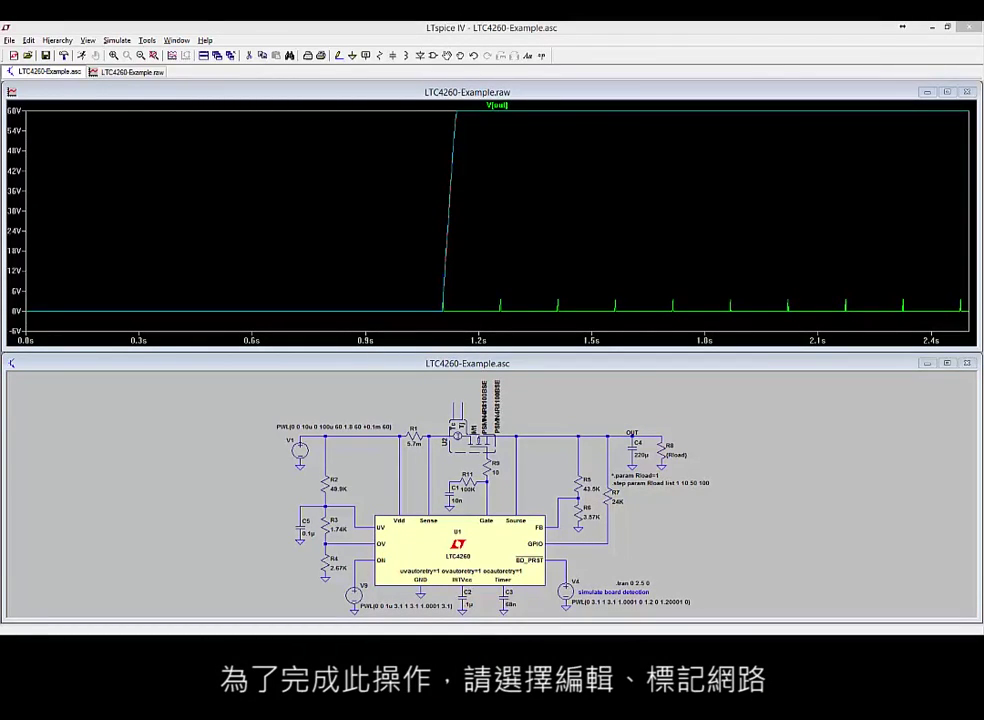
Label the net on the wire from the Tc pin as Tc-FET
click(29, 40)
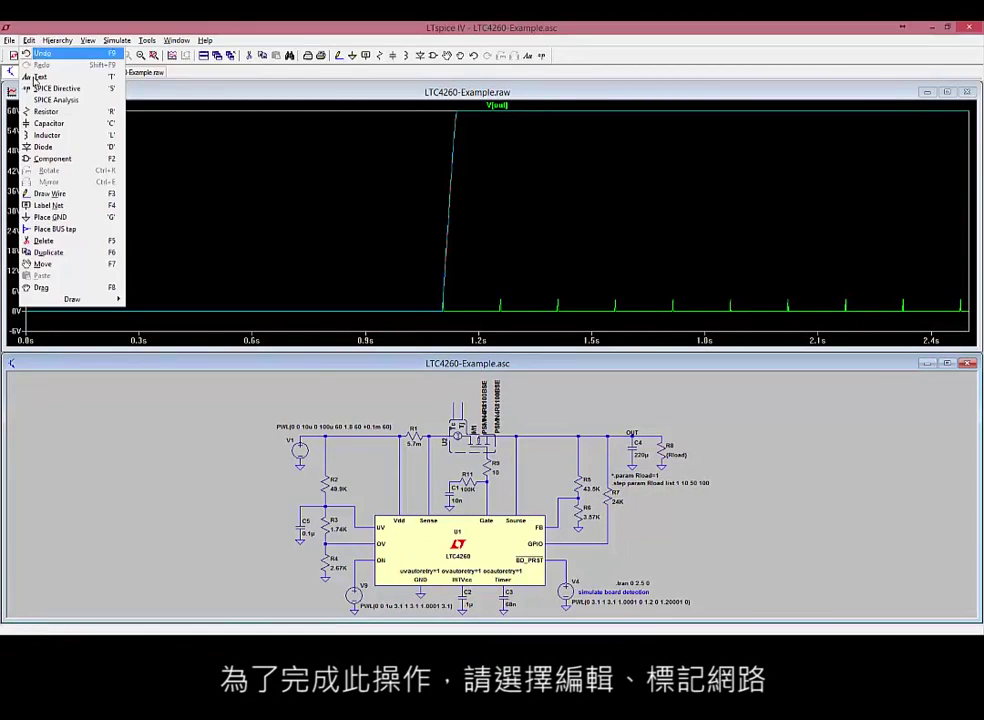
click(48, 205)
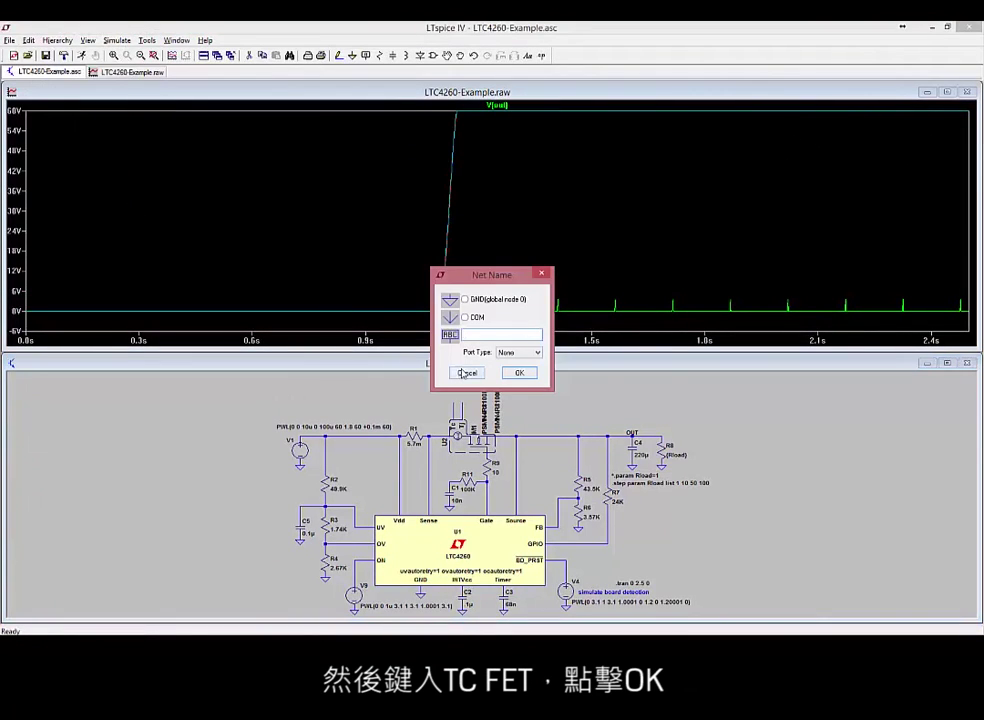
text(TC_FET)
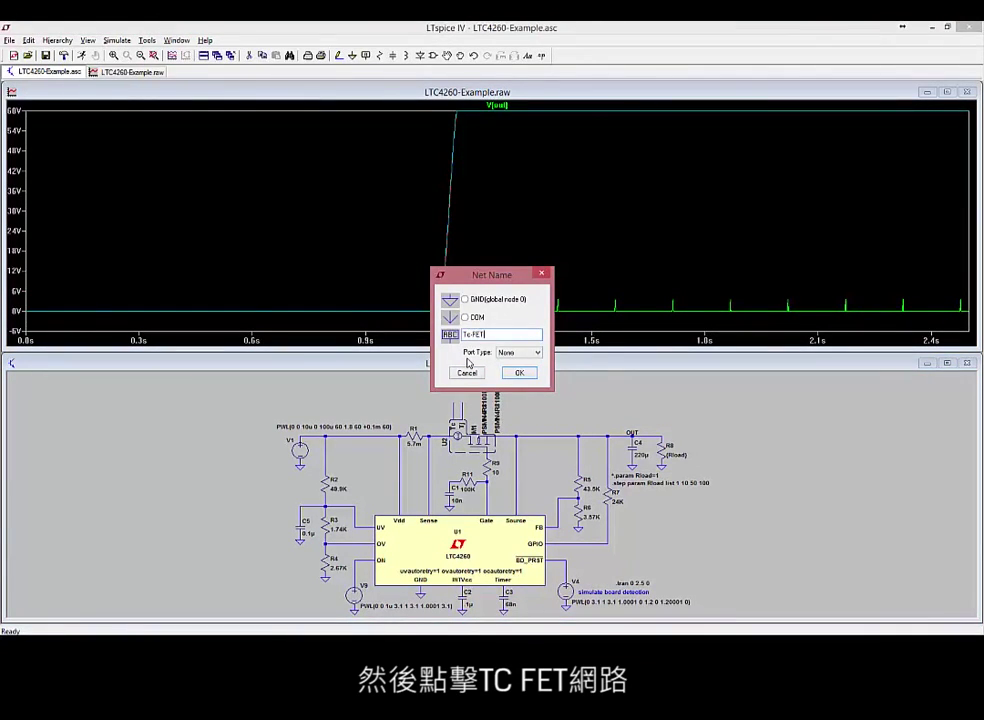
key(Return)
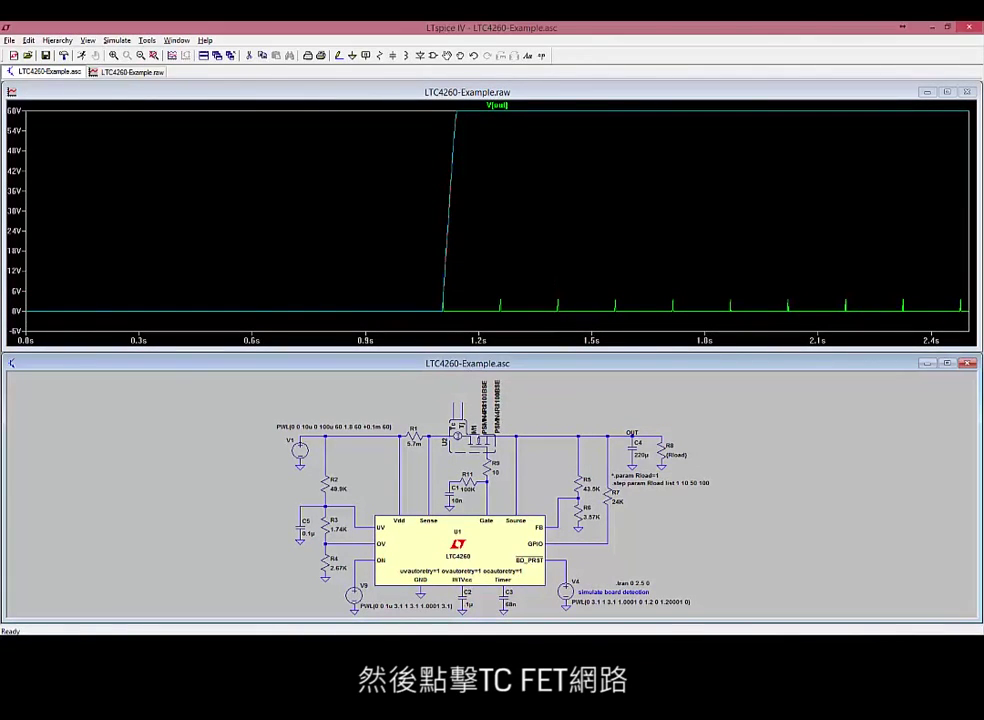
click(453, 402)
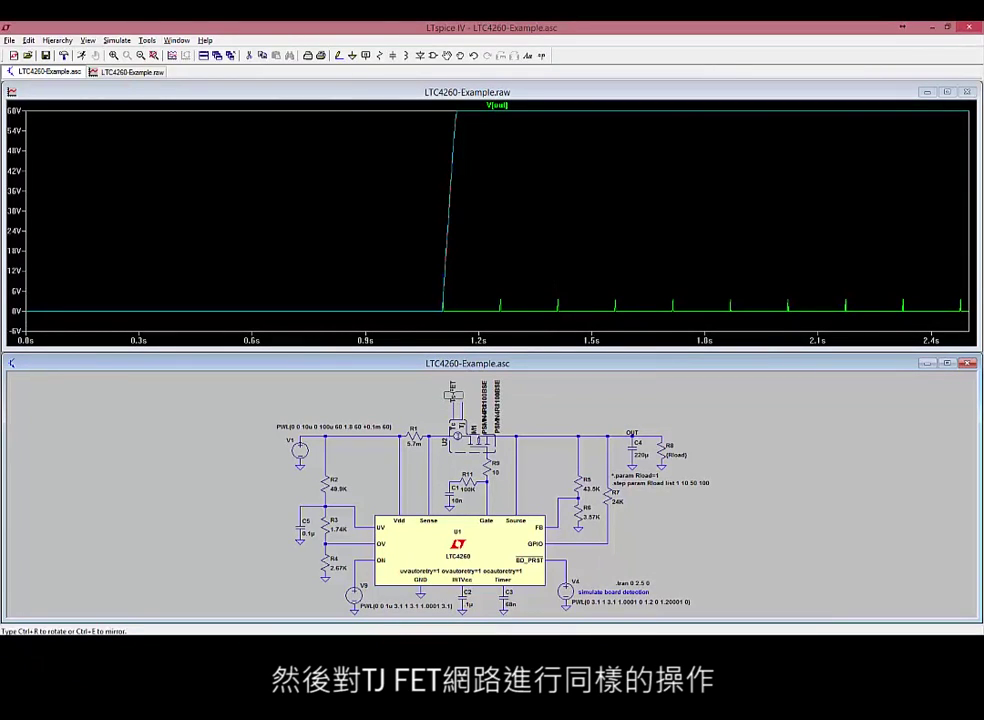
Label the net on the wire from the Tj pin as Tj-FET
click(29, 40)
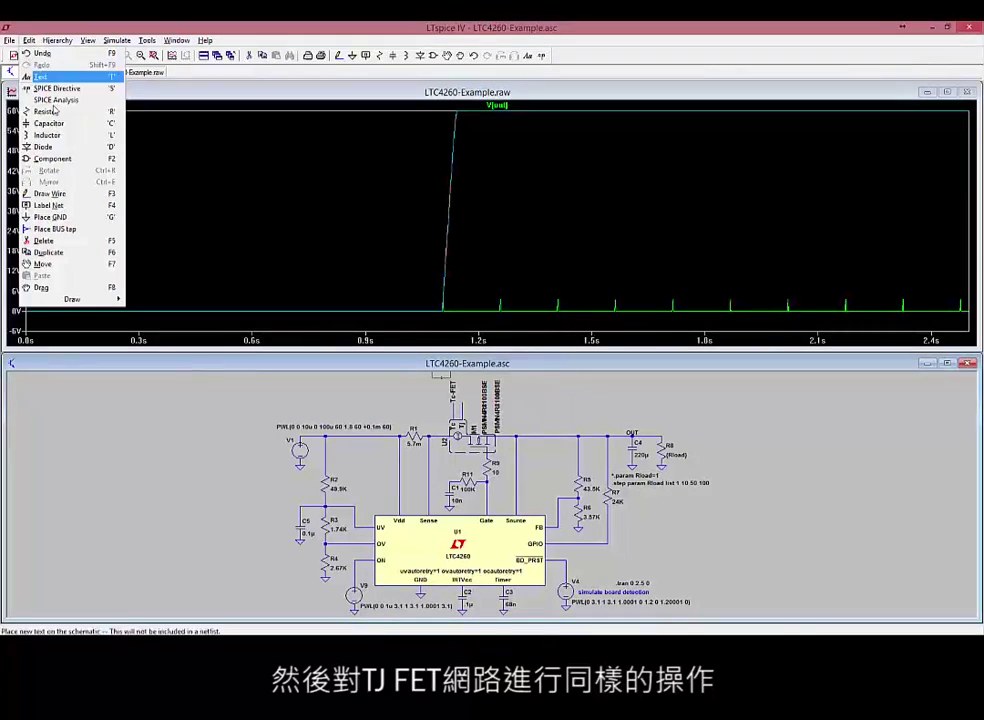
click(50, 205)
text(Tc-FET)
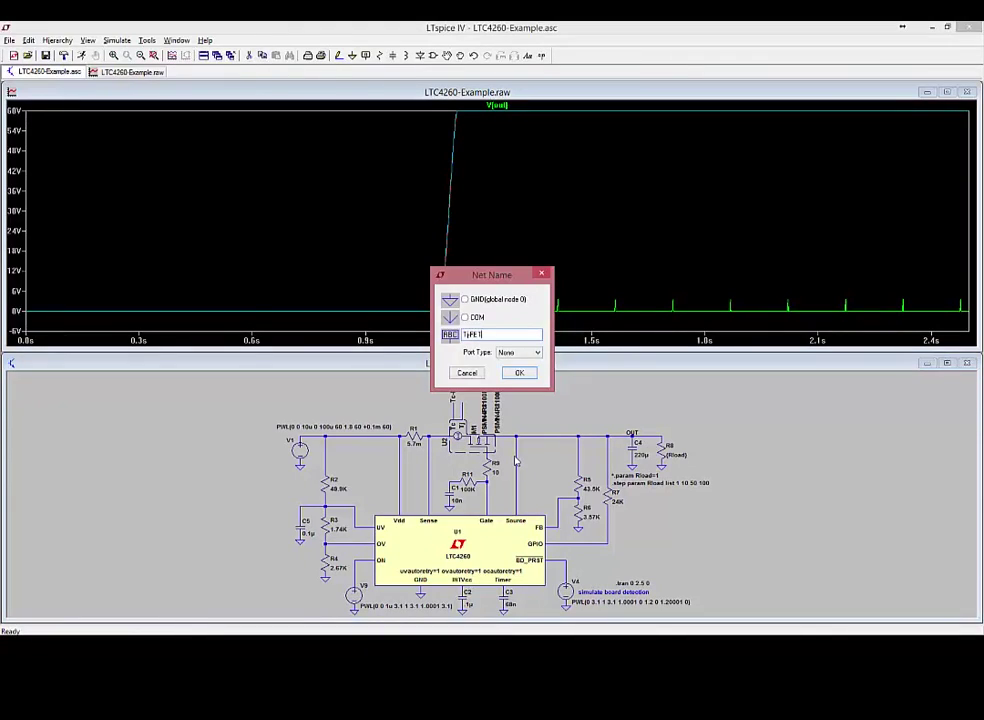
key(Return)
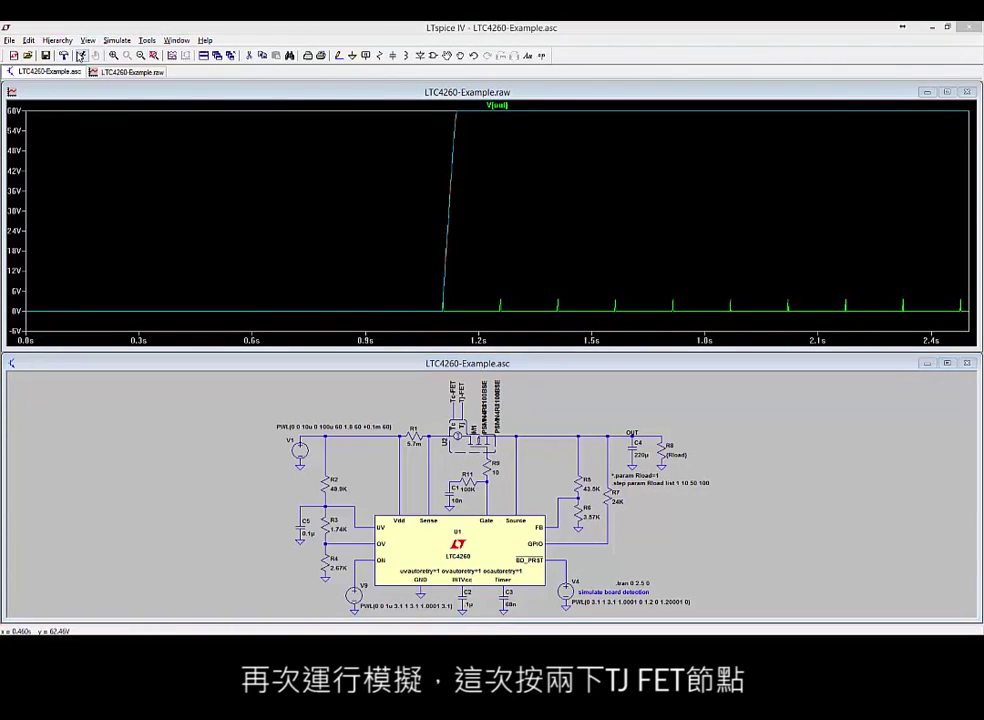
Rerun the simulation and plot only the Tj-FET node in the waveform window
click(80, 56)
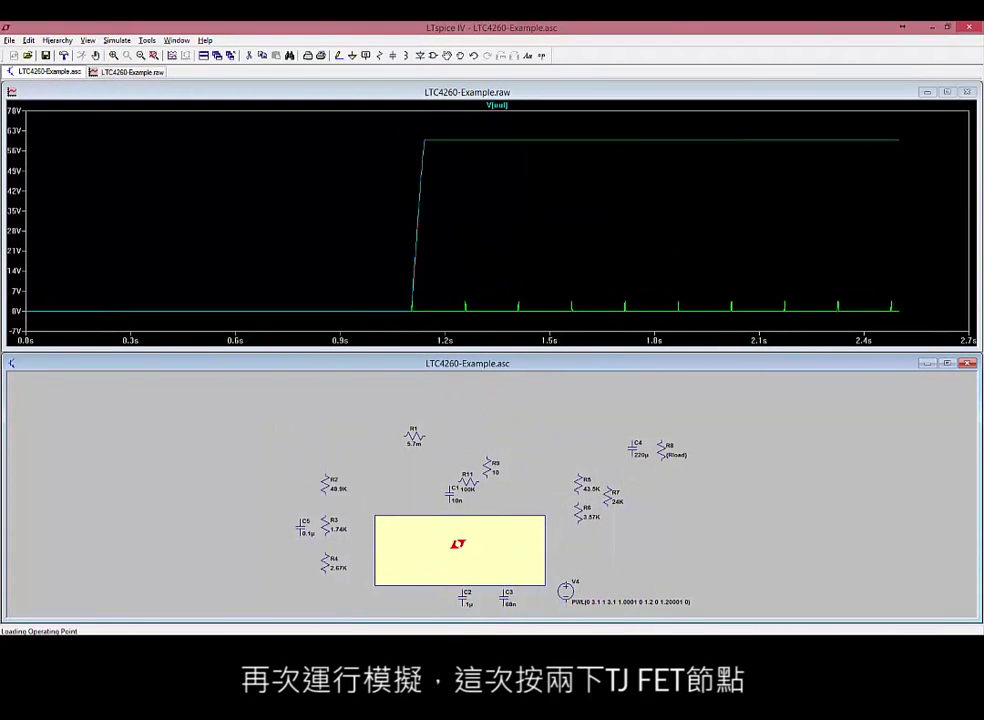
double_click(462, 395)
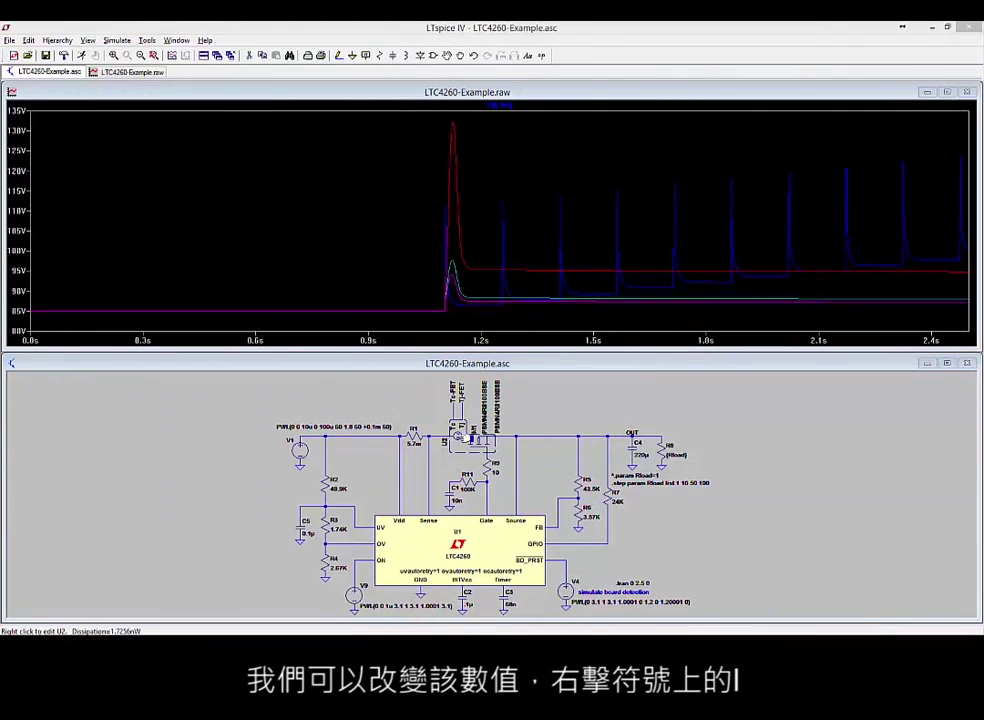
Change the Value2 attribute of thermal model U2 to Tambient=70 and rerun the simulation
right_click(473, 440)
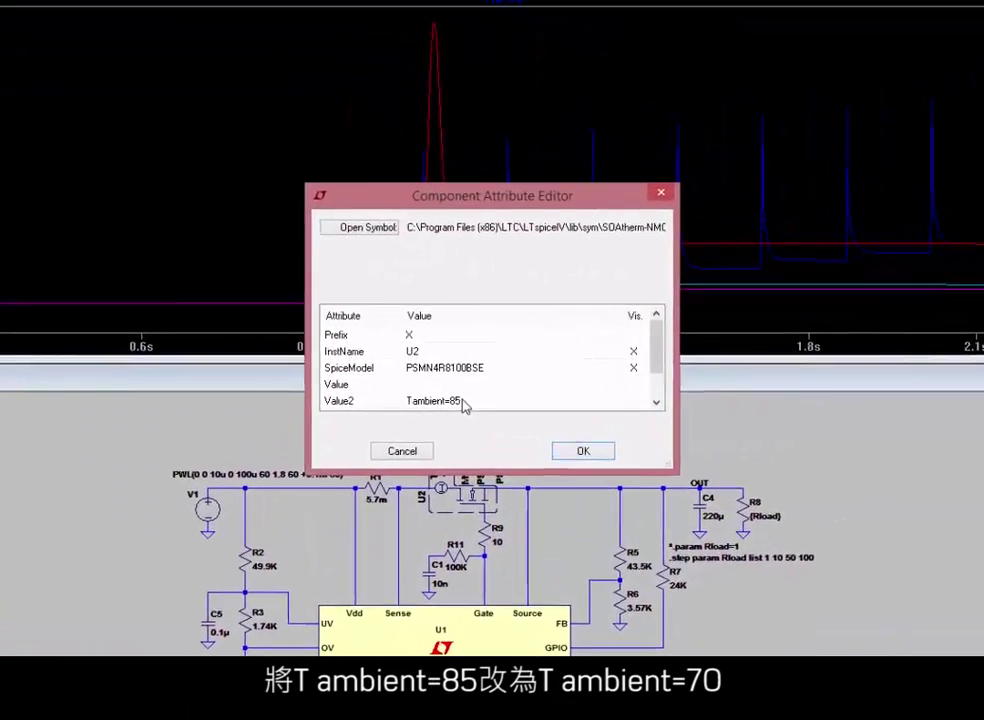
click(473, 380)
click(462, 405)
click(462, 404)
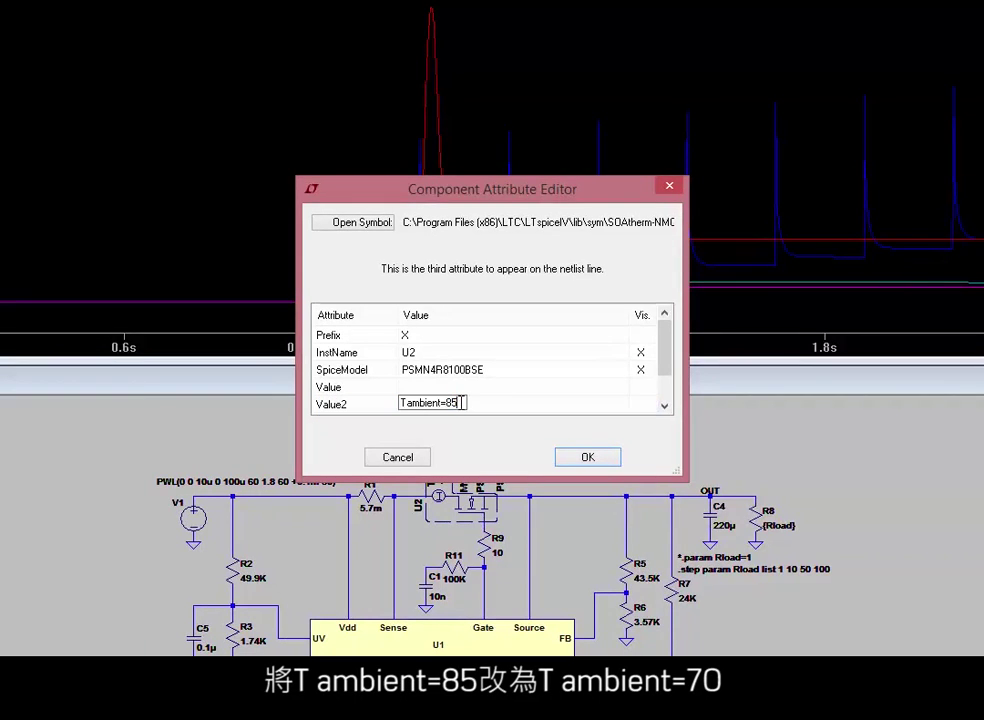
key(BackSpace)
key(BackSpace)
text(70)
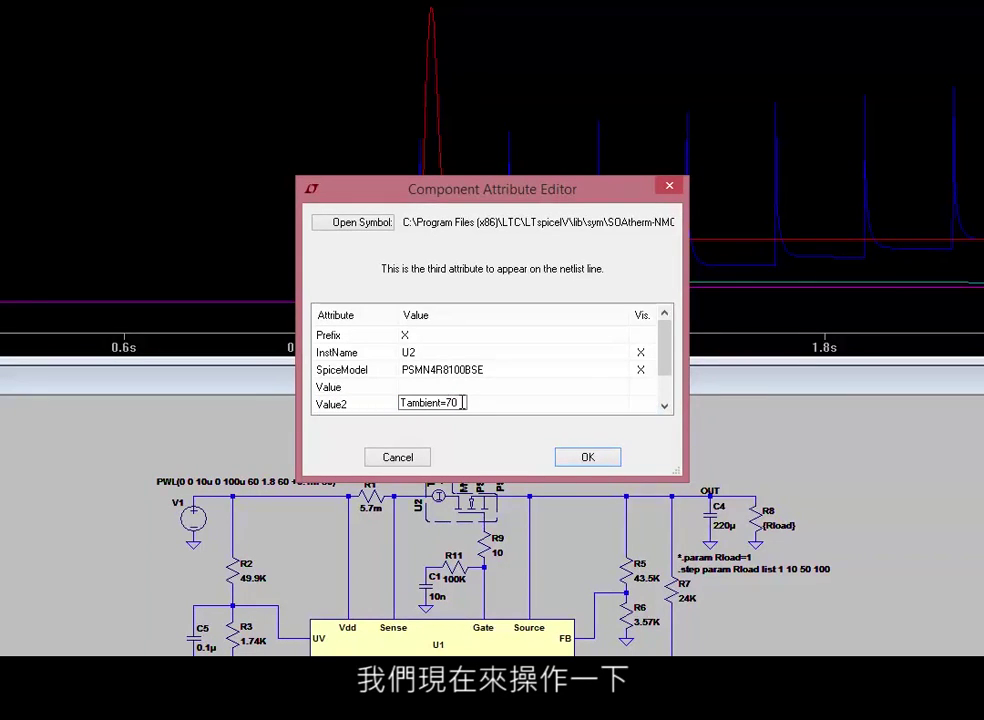
click(583, 459)
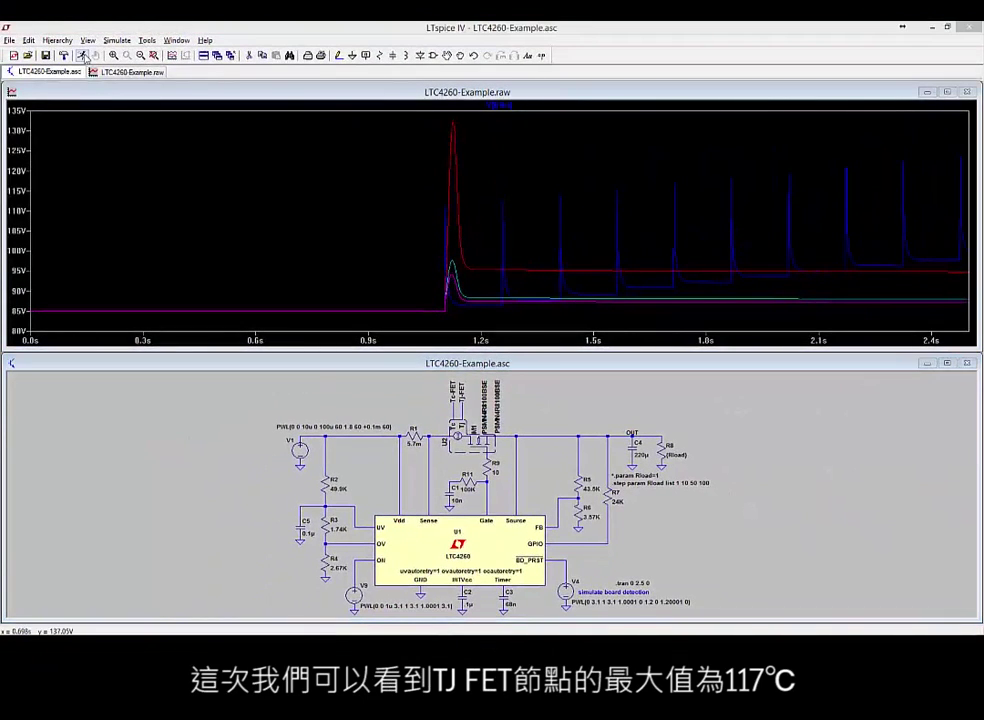
click(83, 56)
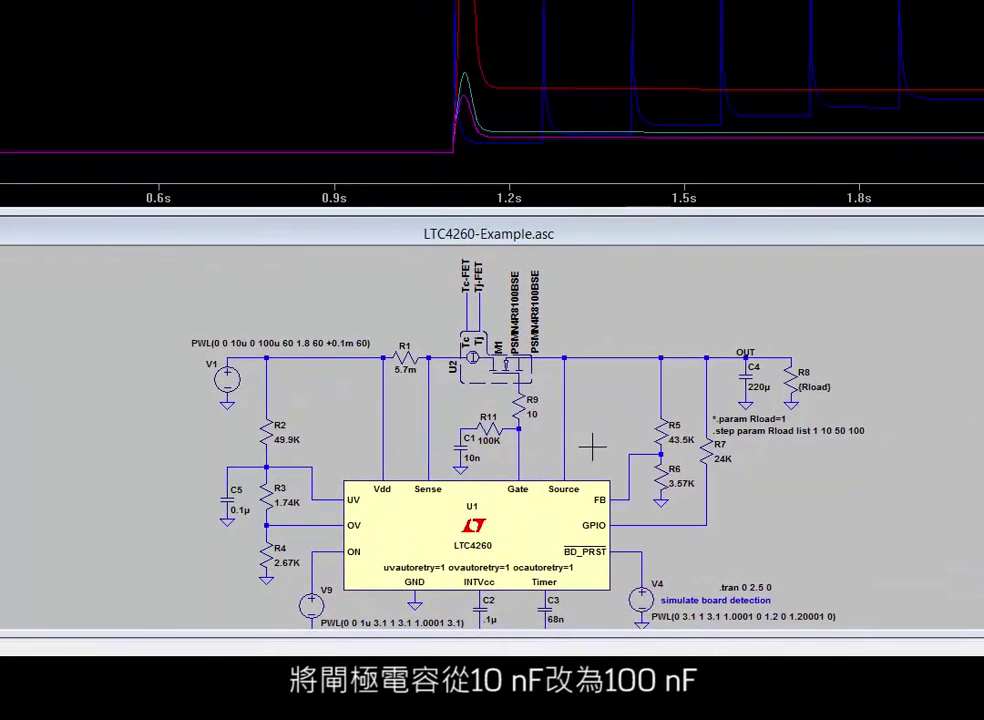
Set the value of gate capacitor C1 to 100n
right_click(472, 458)
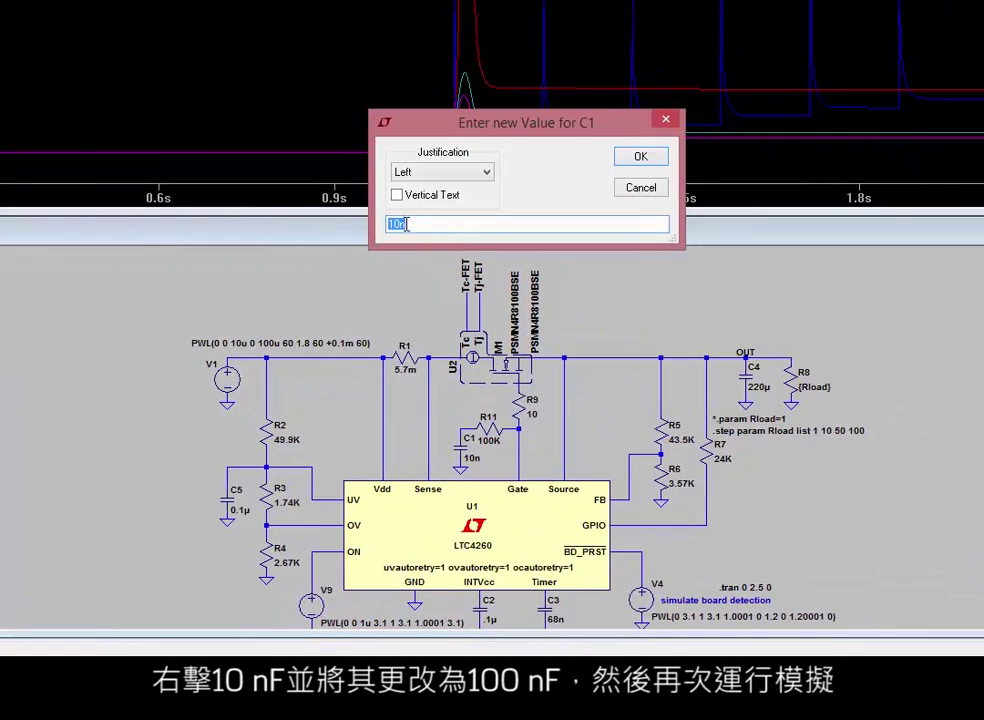
click(463, 223)
text(0)
click(640, 156)
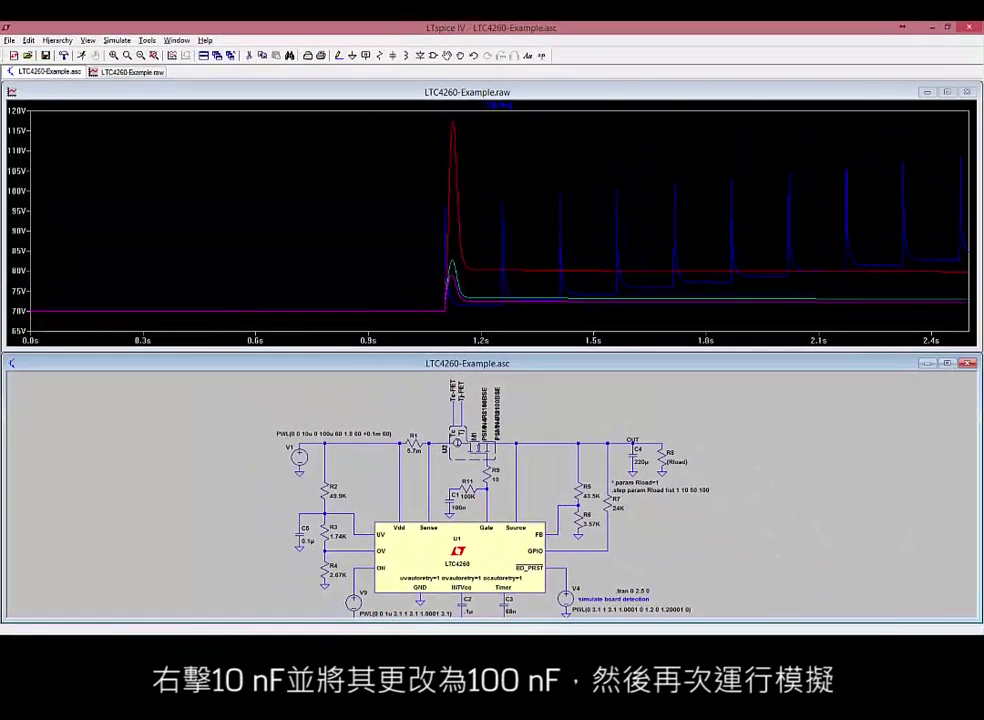
Rerun the simulation with gate capacitor C1 at 100n
click(63, 55)
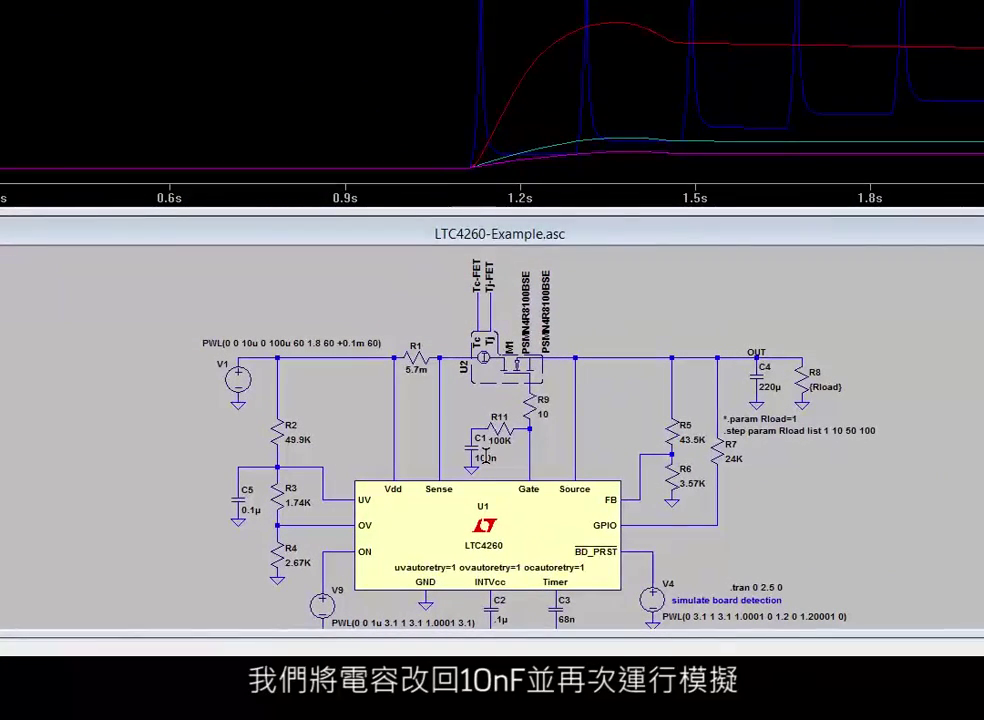
Set gate capacitor C1 to 10n and plot only the Tc-FET node from the rerun simulation
right_click(483, 457)
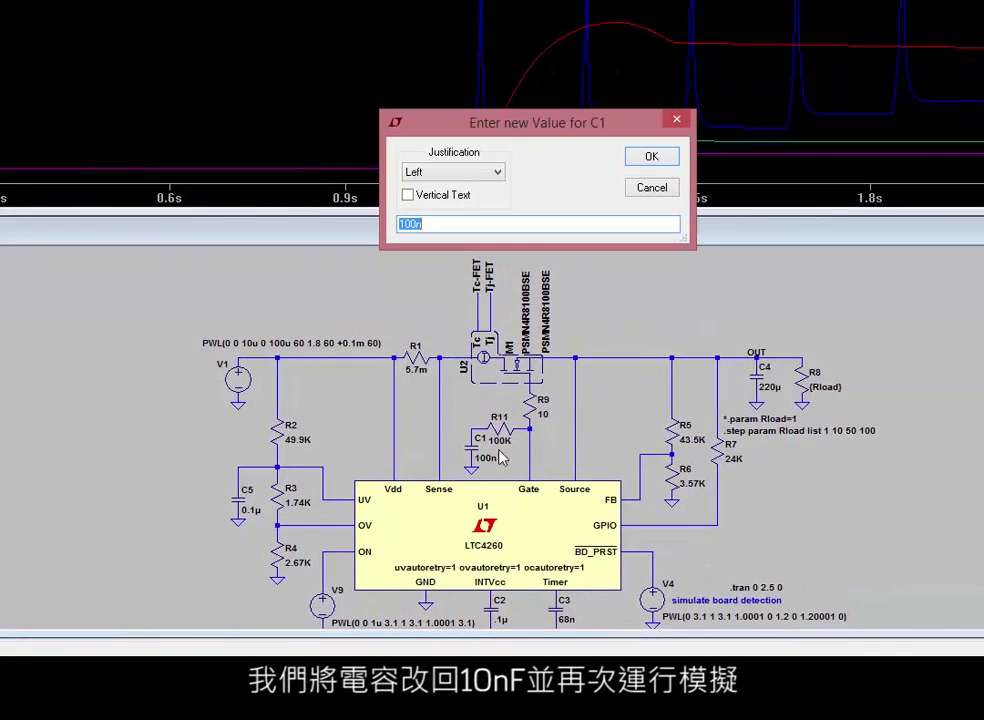
click(410, 224)
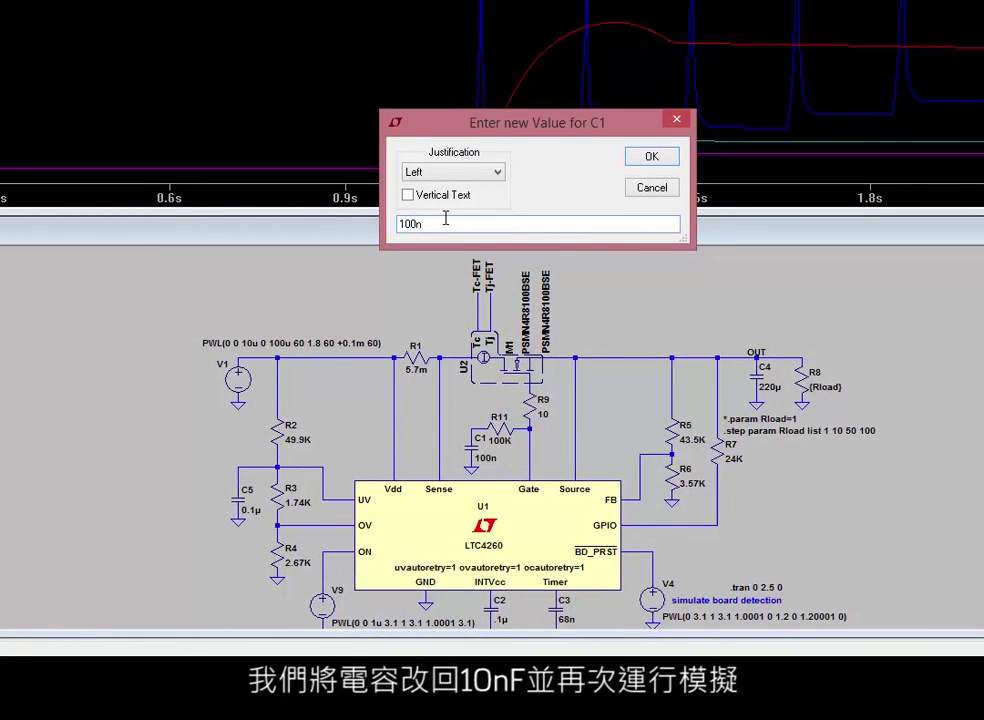
key(BackSpace)
click(649, 160)
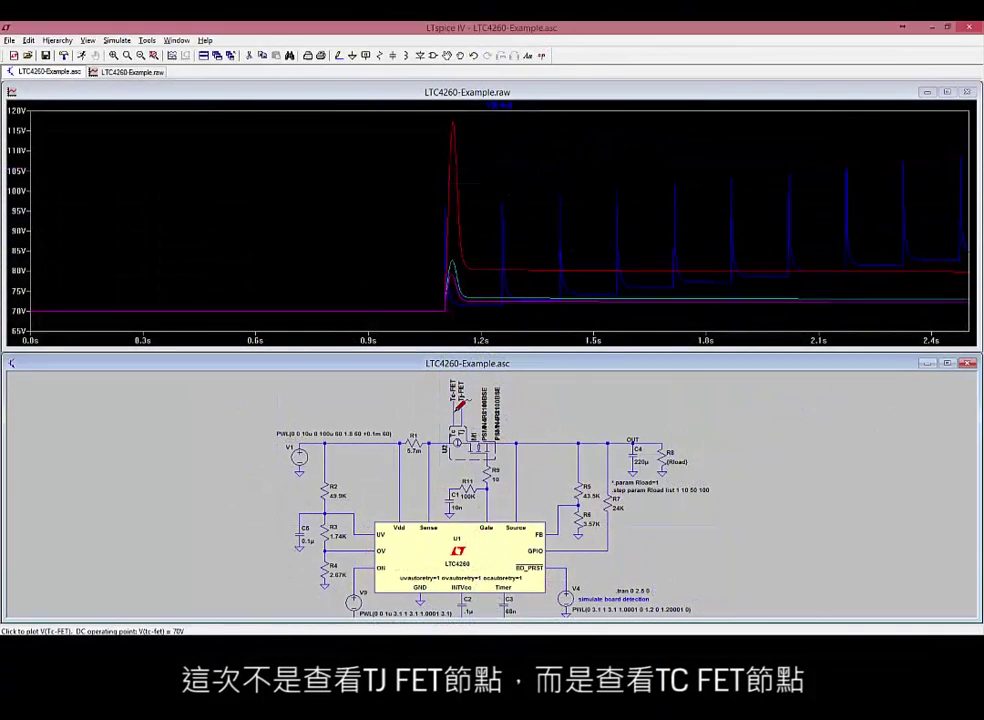
click(458, 400)
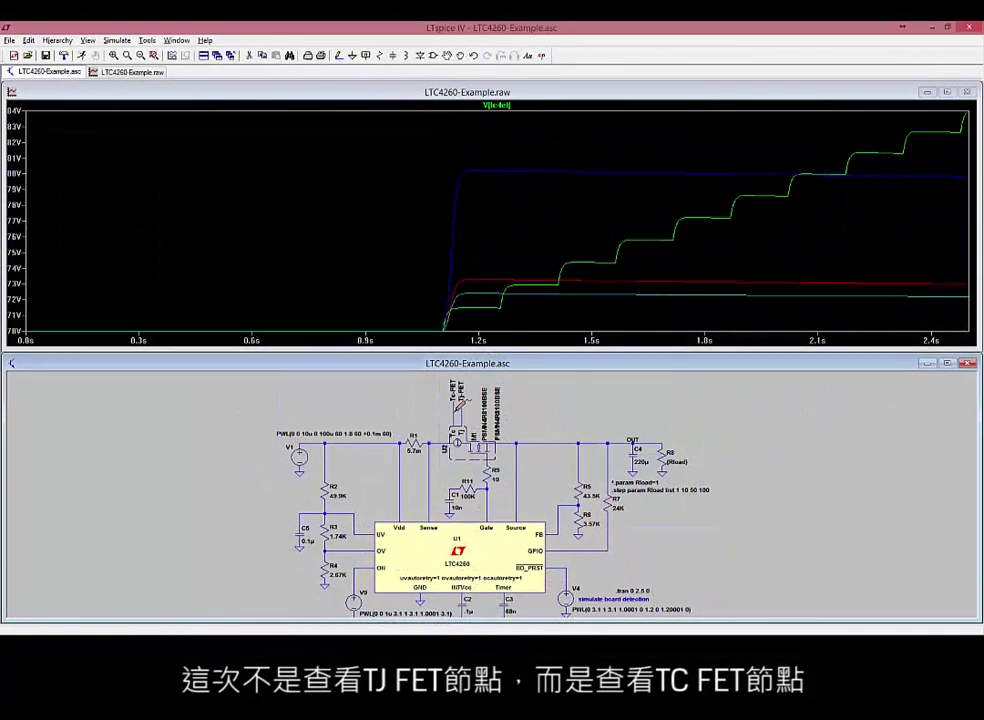
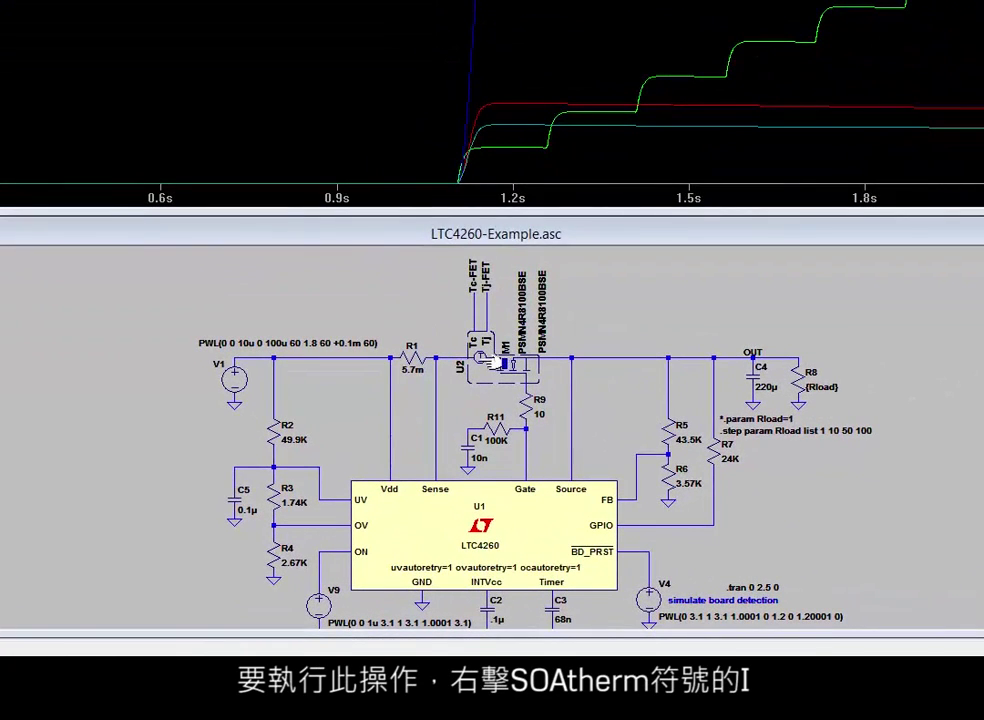
Add the parameter RthetaJA=10 after Tambient=70 in the Value2 attribute of thermal model U2
ctrl+right_click(493, 363)
click(510, 258)
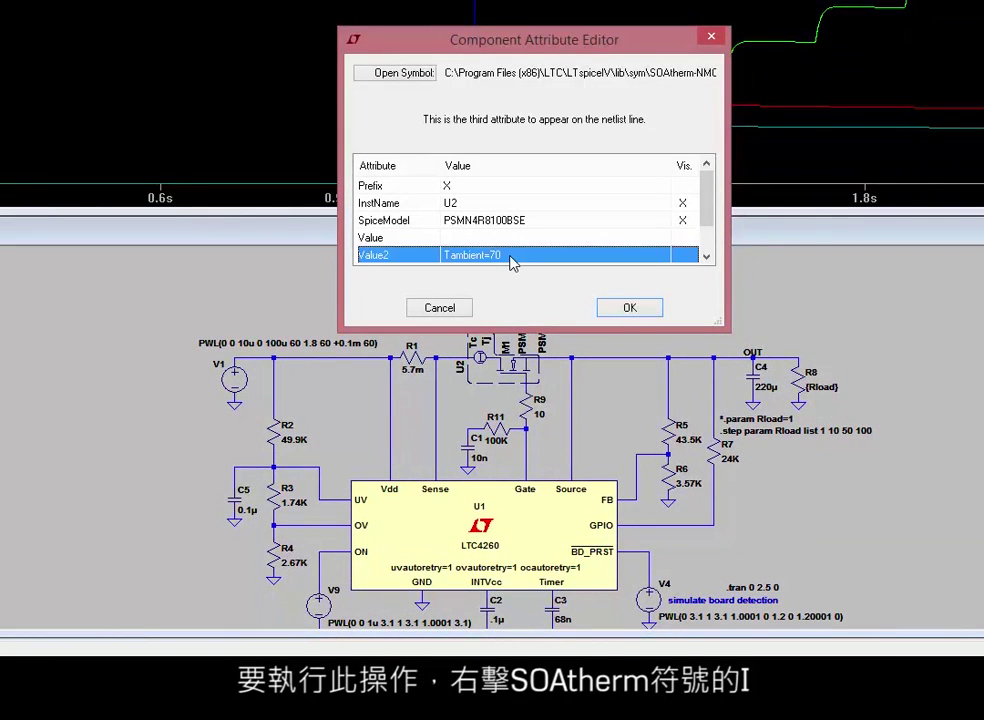
click(510, 256)
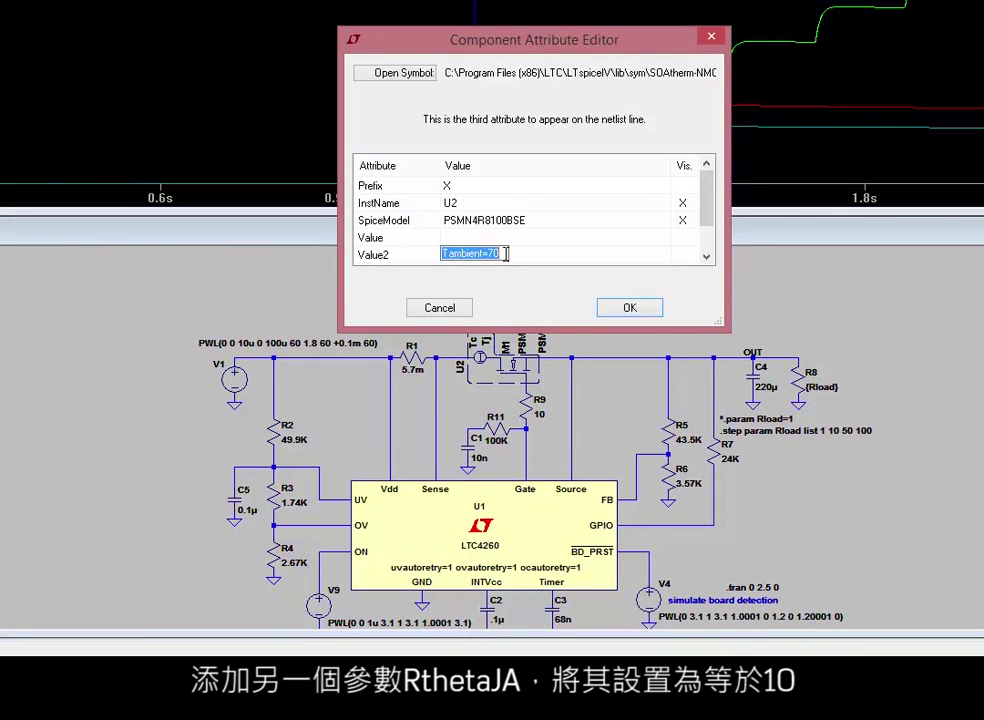
key(End)
text(RthetaJA=10)
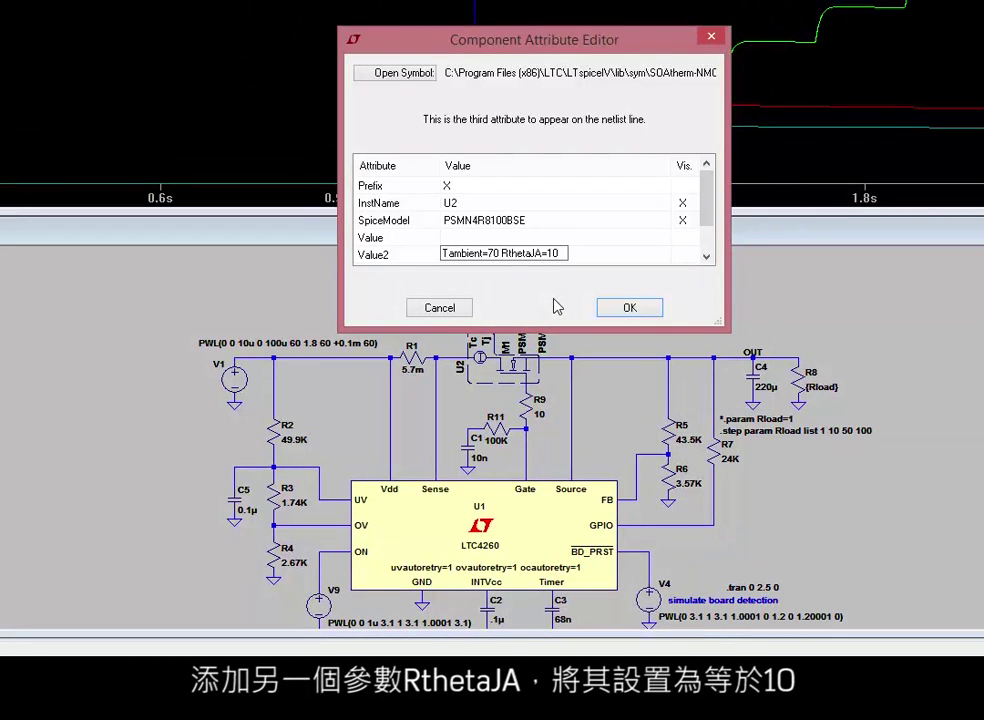
click(635, 308)
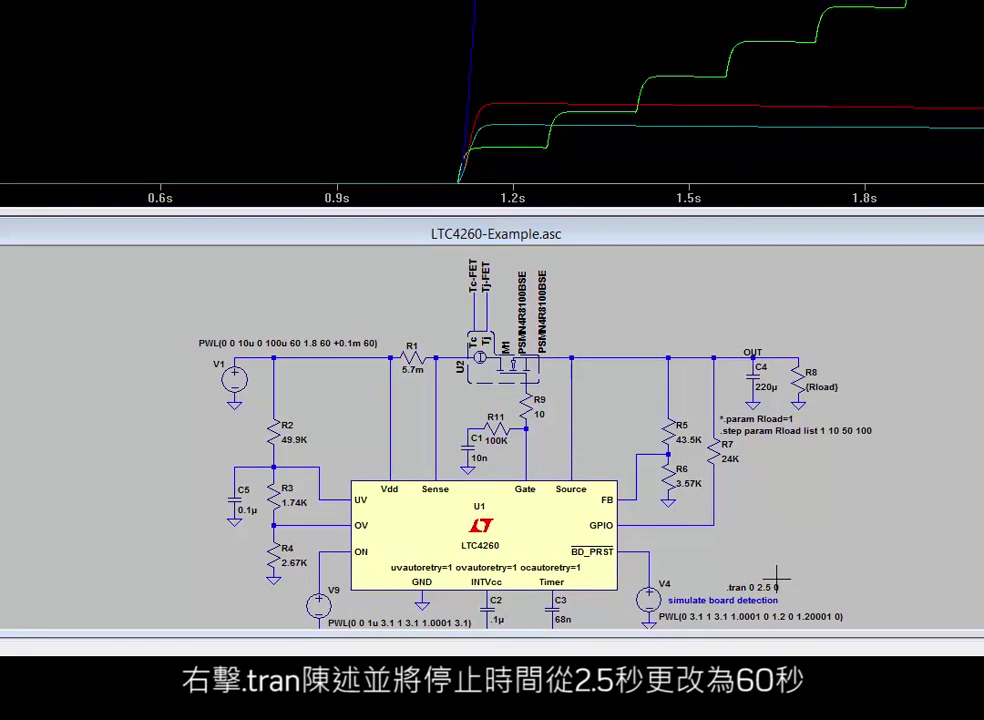
Set the stop time of the transient simulation command to 60 seconds
right_click(740, 587)
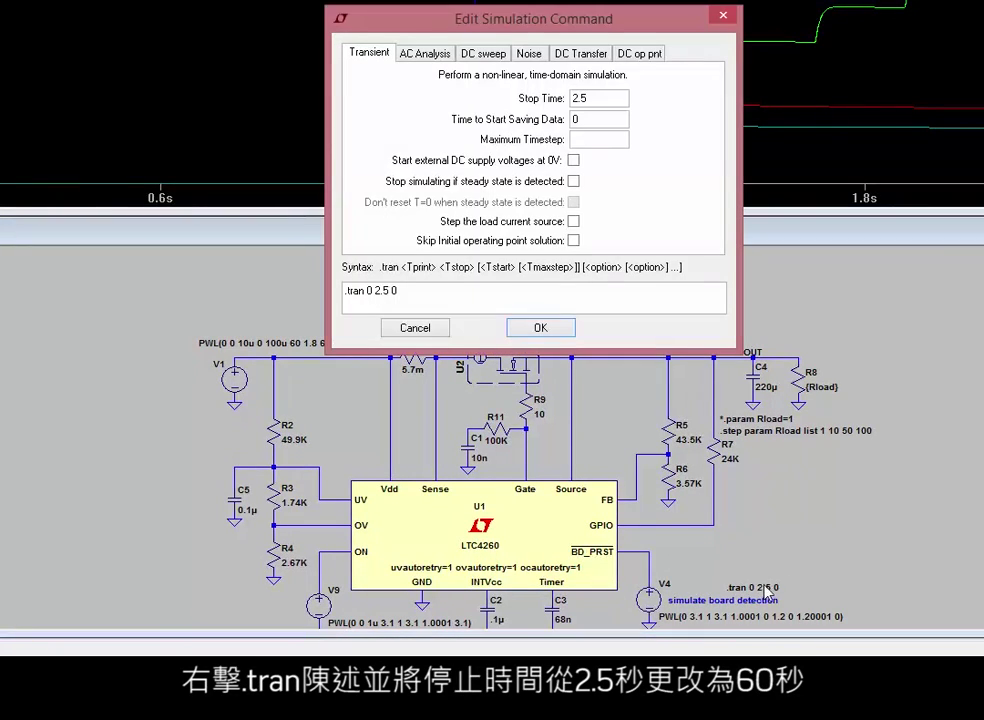
double_click(598, 97)
text(60)
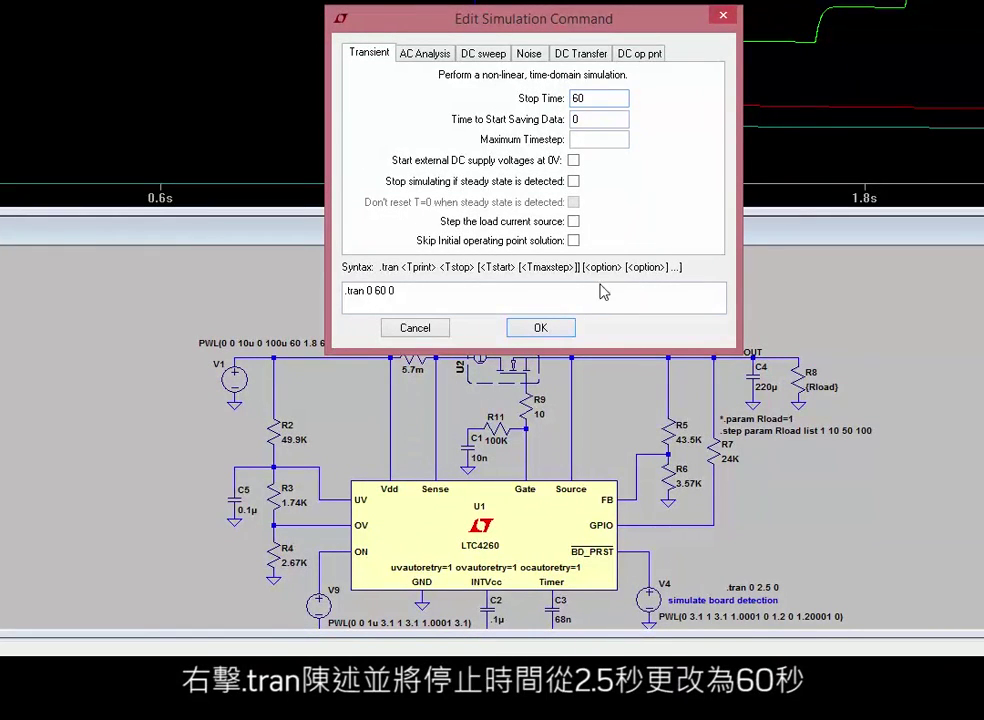
click(540, 327)
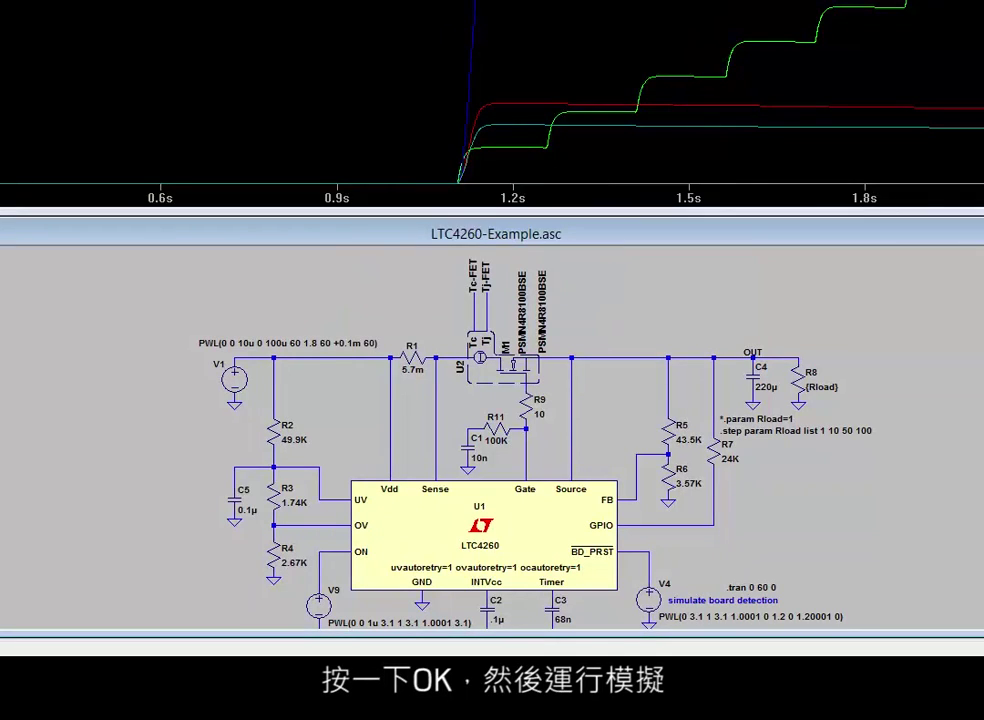